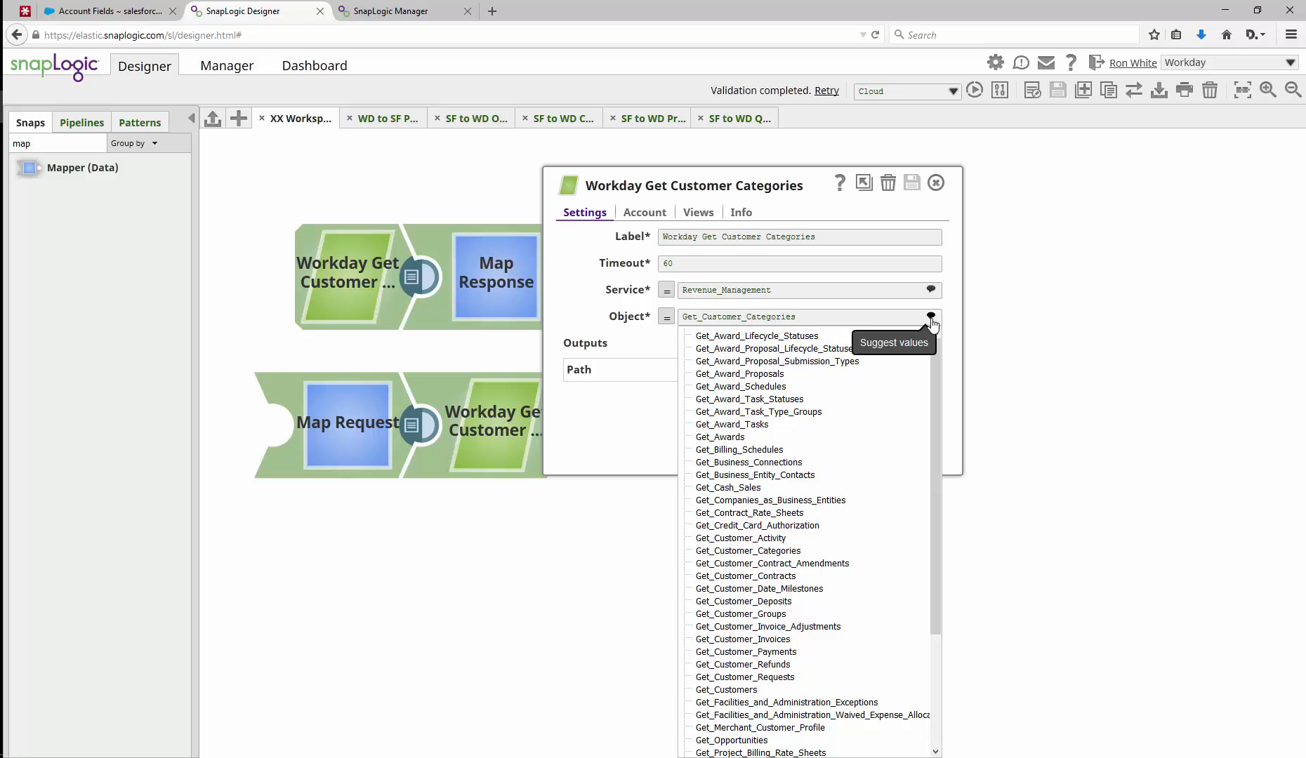
Review the object and service options suggested for the upper Workday Get Customer Categories snap, and close its settings
{"action": "left_click", "coordinate": [931, 317]}
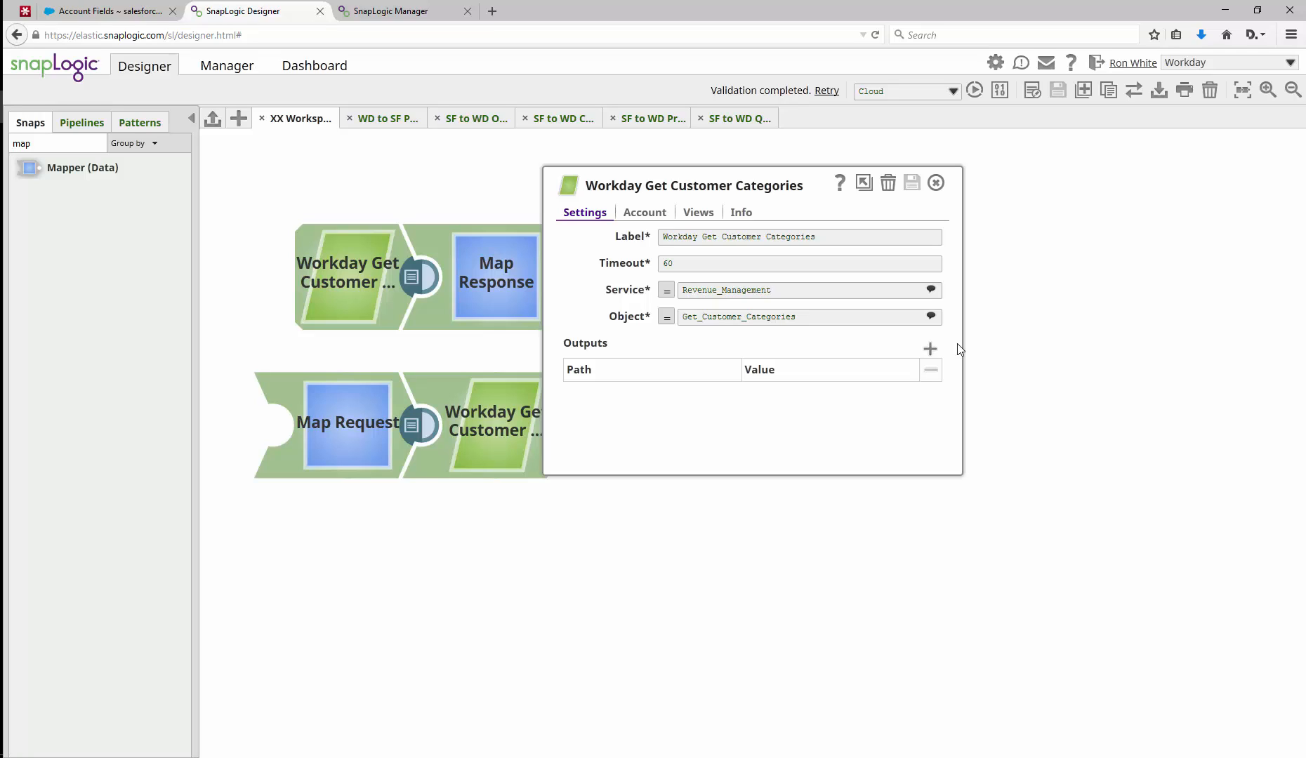
{"action": "left_click", "coordinate": [932, 291]}
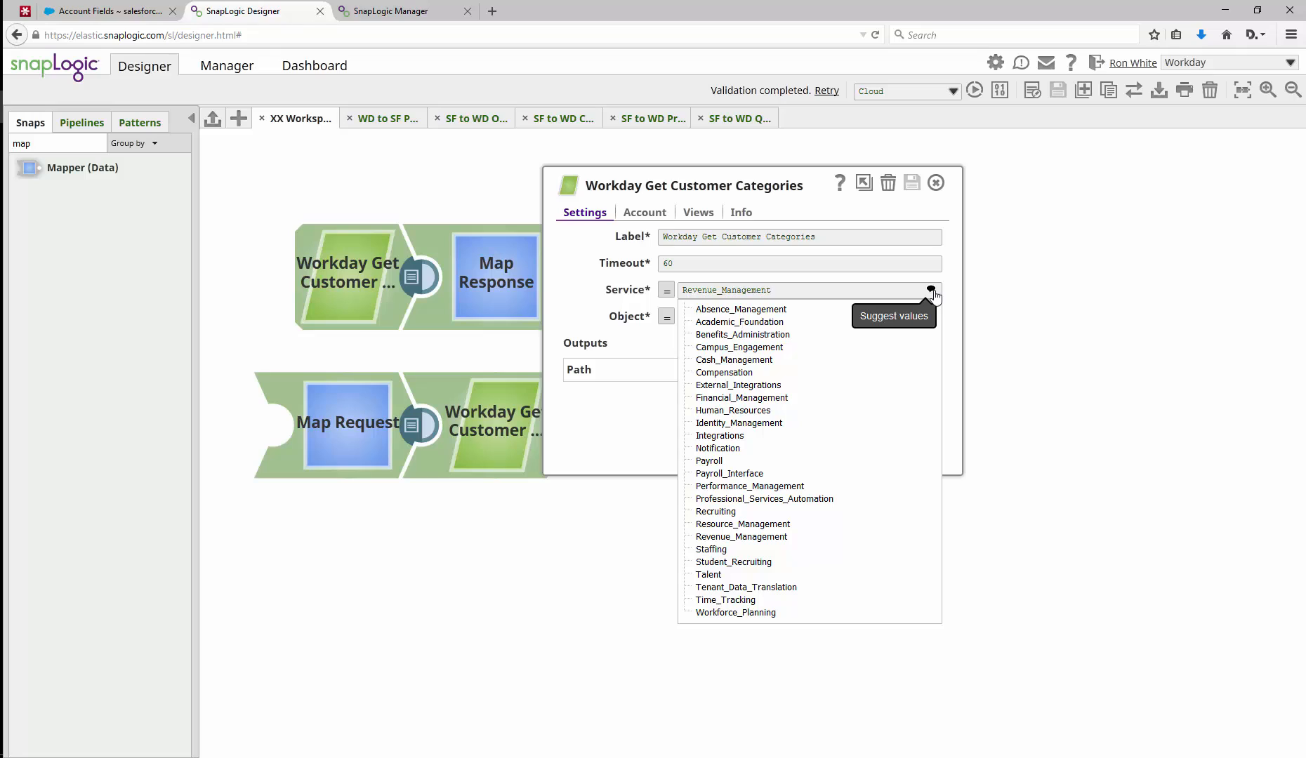
{"action": "left_click", "coordinate": [956, 304]}
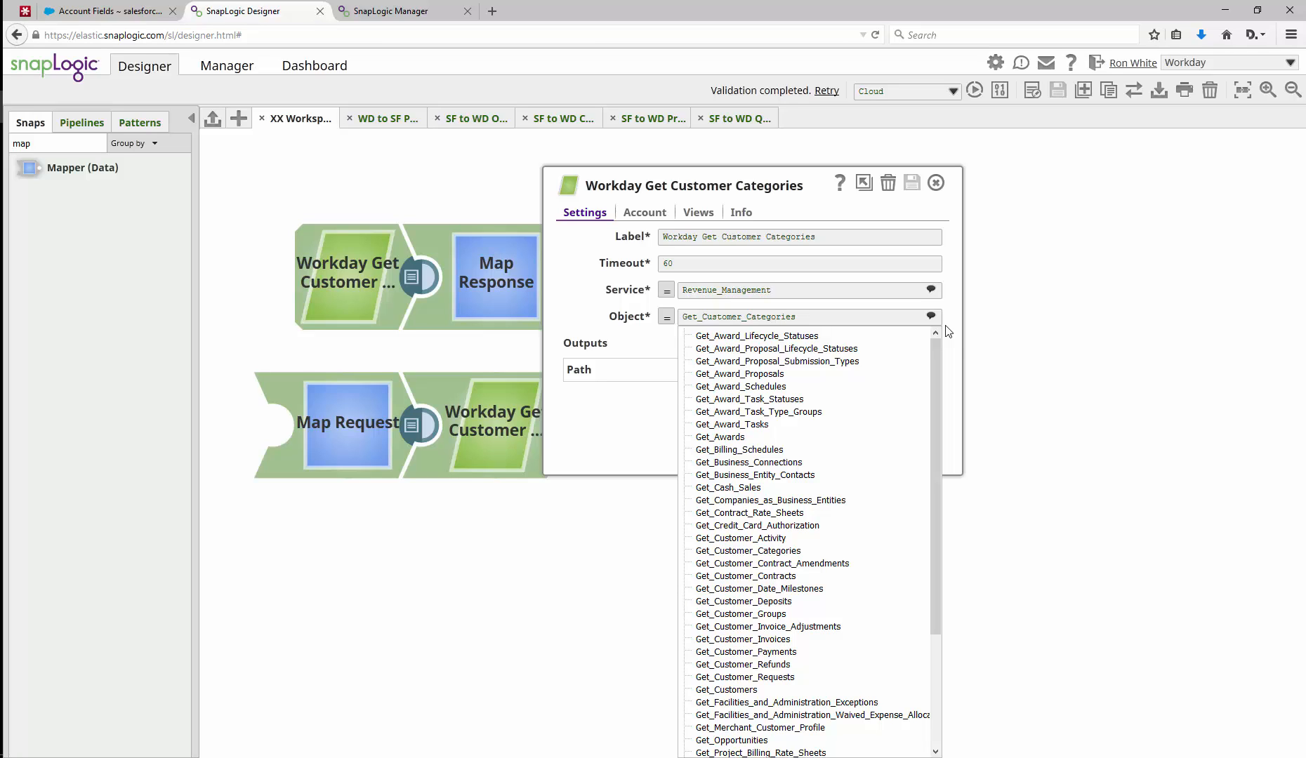
{"action": "left_click", "coordinate": [948, 331]}
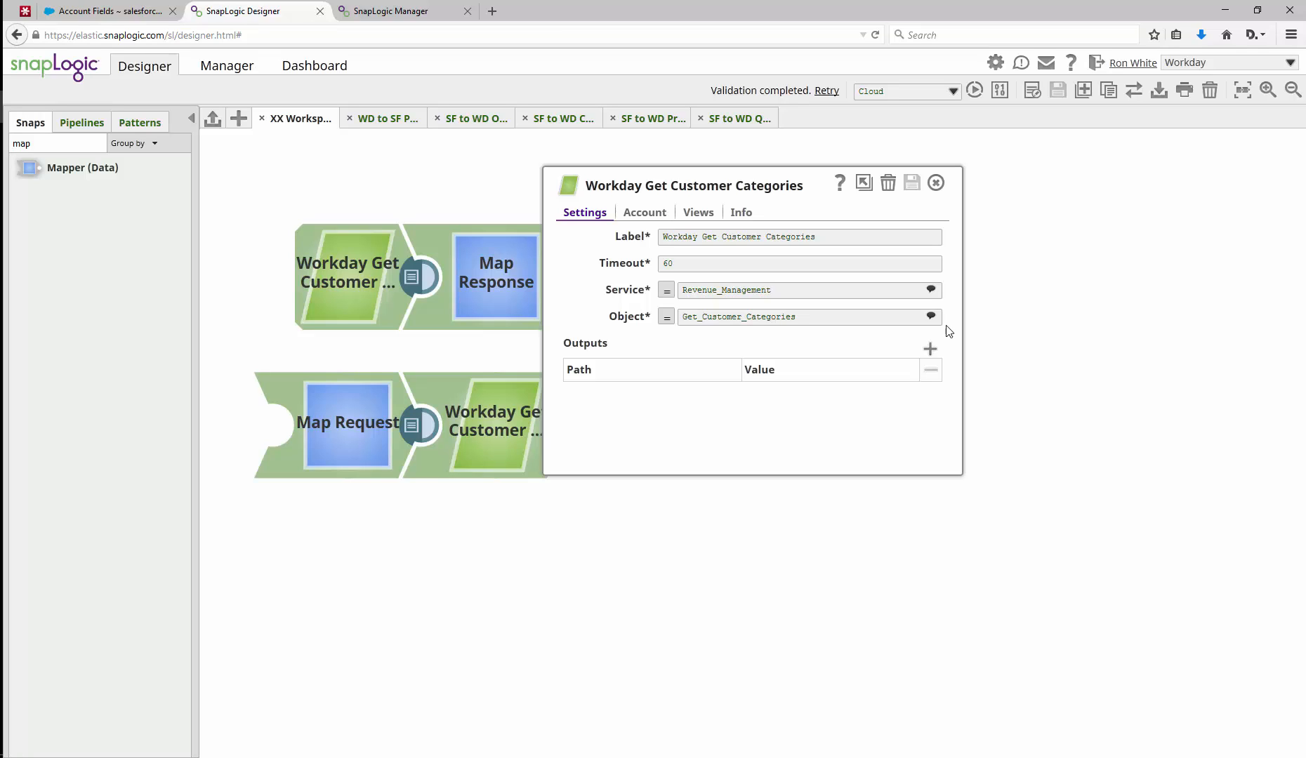
{"action": "left_click", "coordinate": [940, 189]}
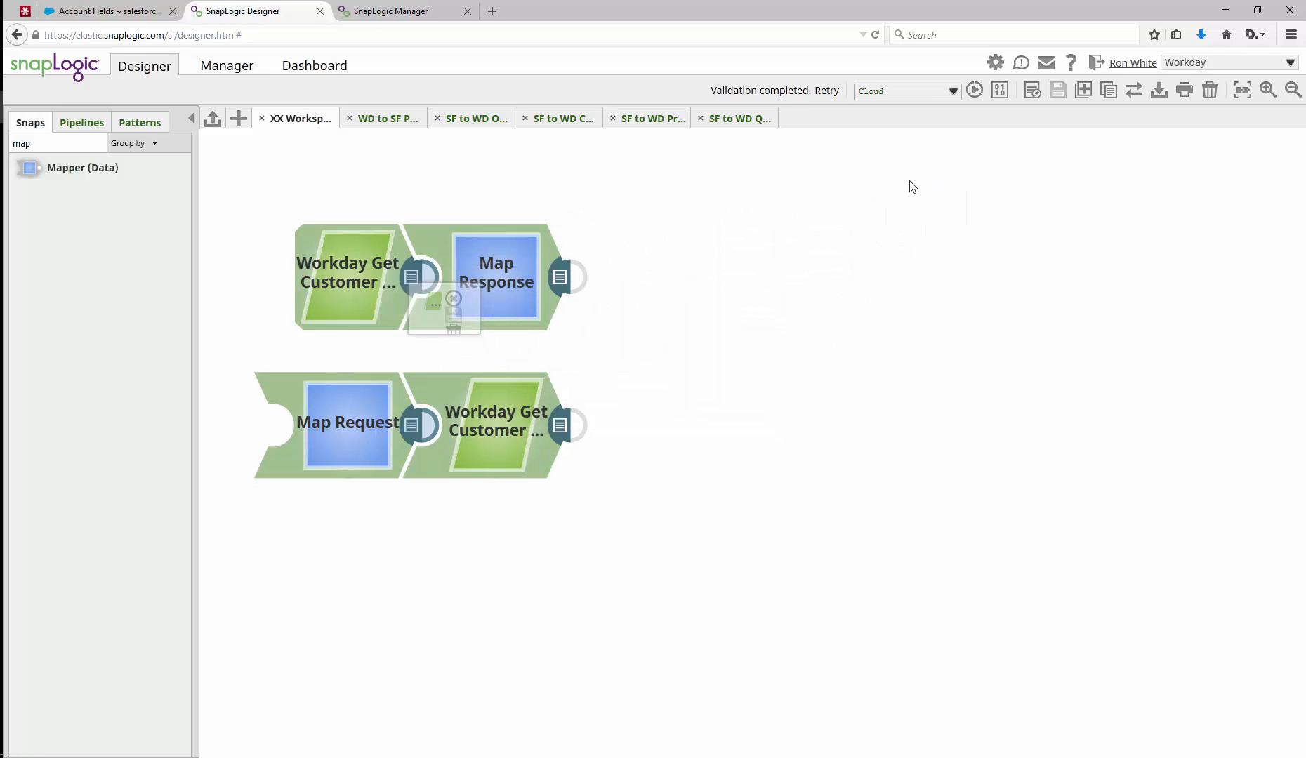
Preview the upper Workday Get Customer Categories output as JSON with all levels expanded, and close the preview
{"action": "left_click", "coordinate": [412, 278]}
{"action": "left_click", "coordinate": [125, 137]}
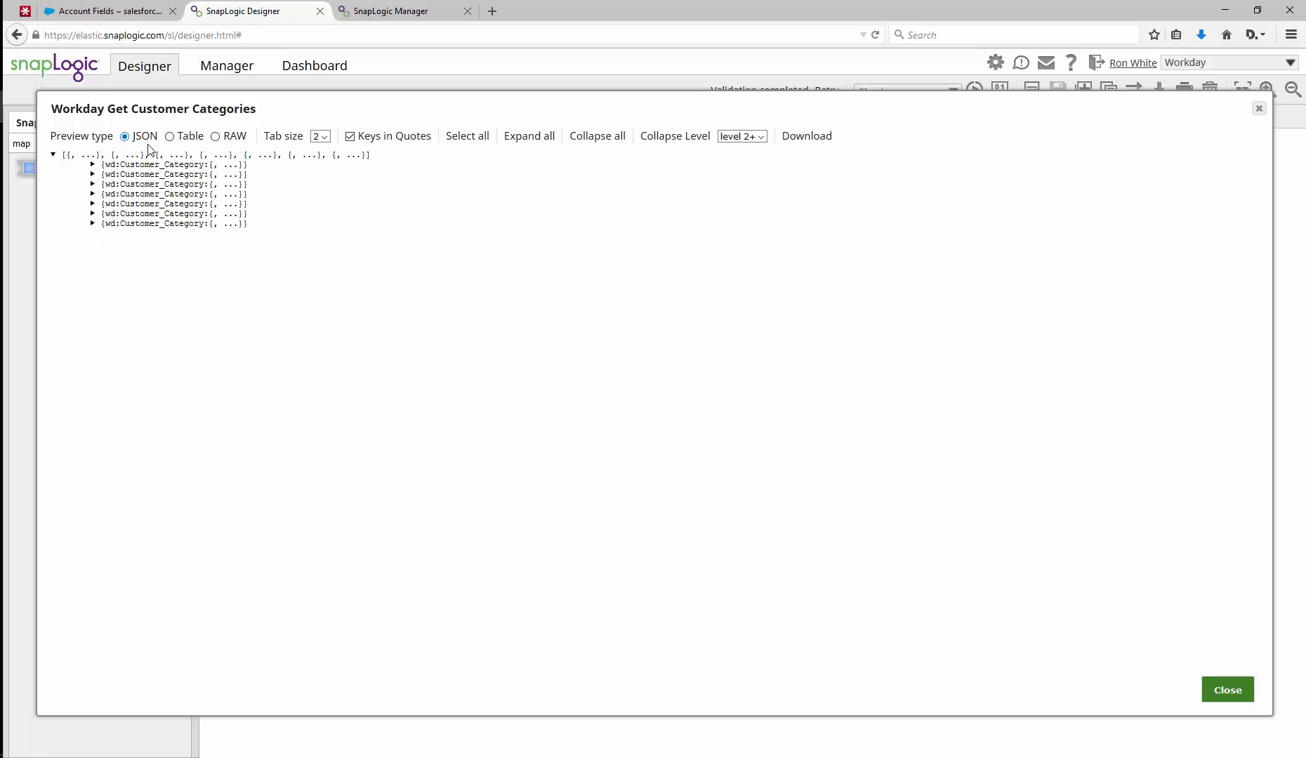
{"action": "left_click", "coordinate": [533, 137]}
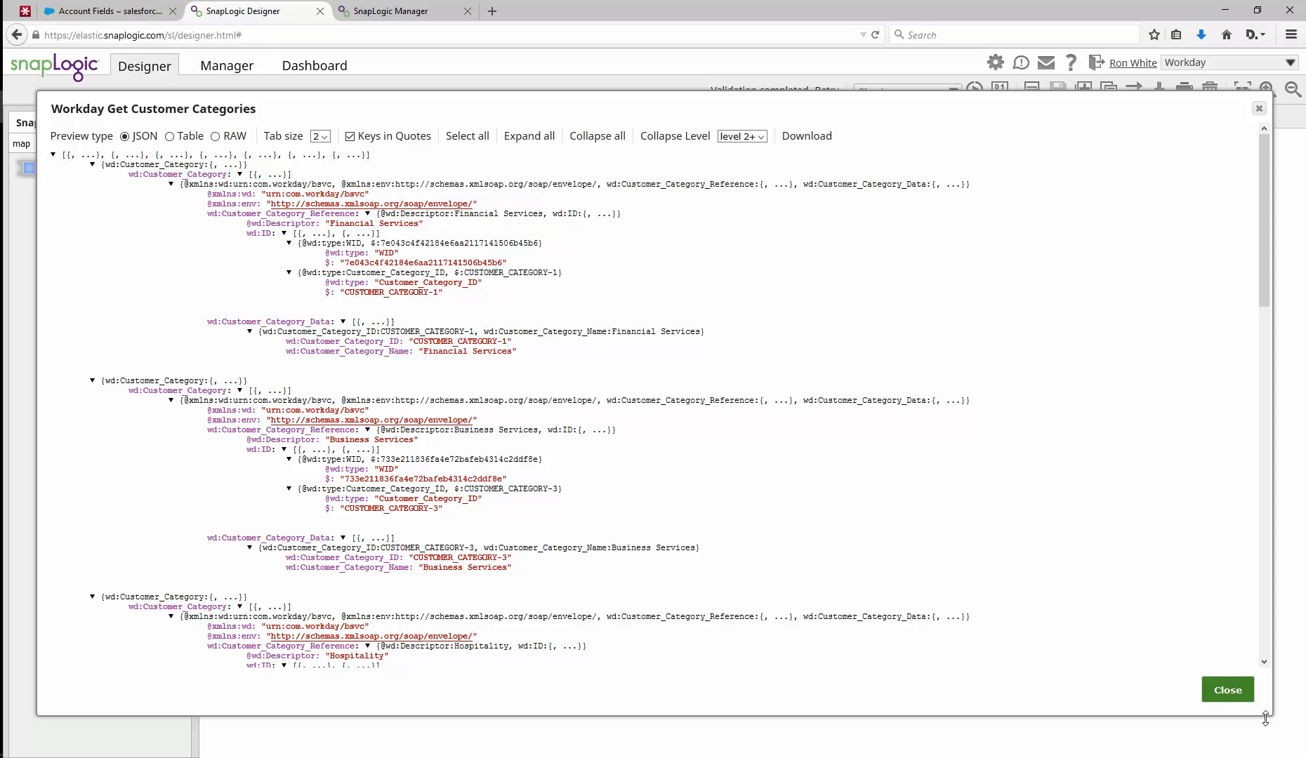
{"action": "left_click", "coordinate": [1223, 692]}
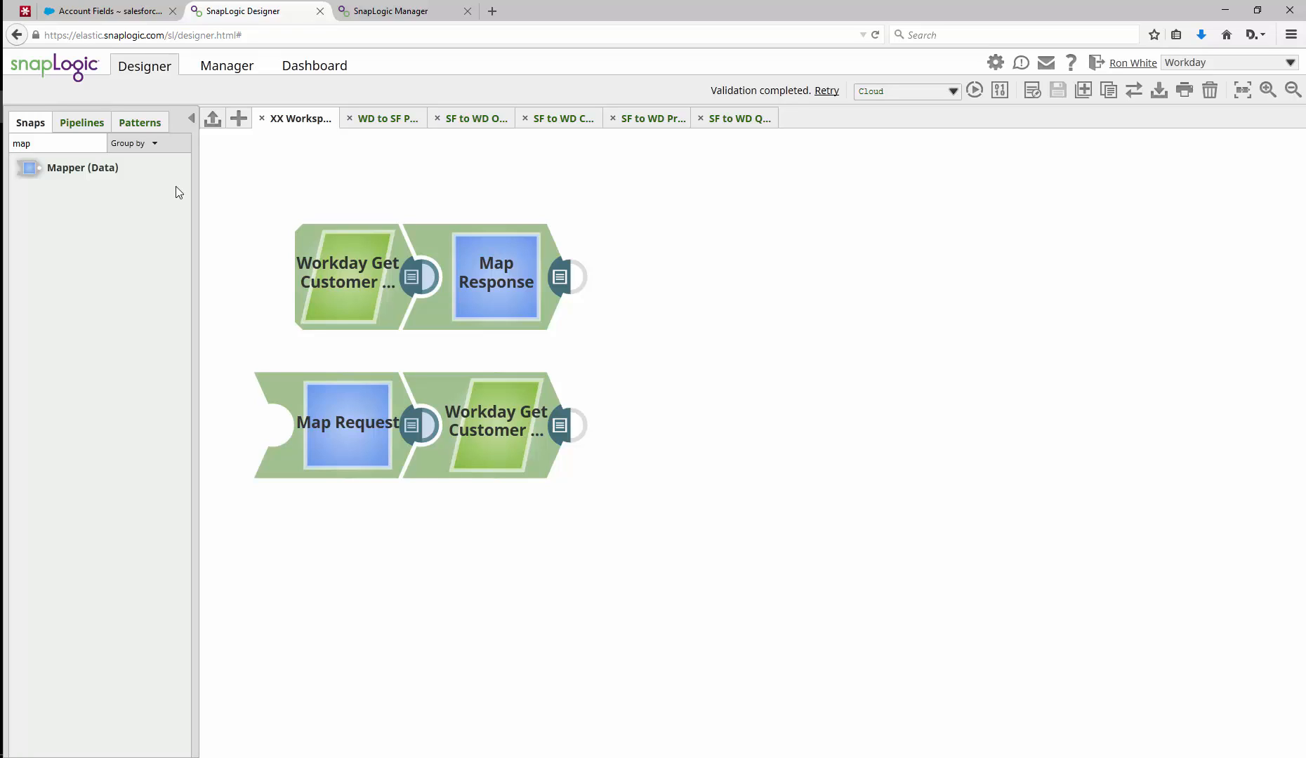
Preview the Map Response output as a table, check the customerCategoryName column, and close the preview
{"action": "left_click", "coordinate": [559, 276]}
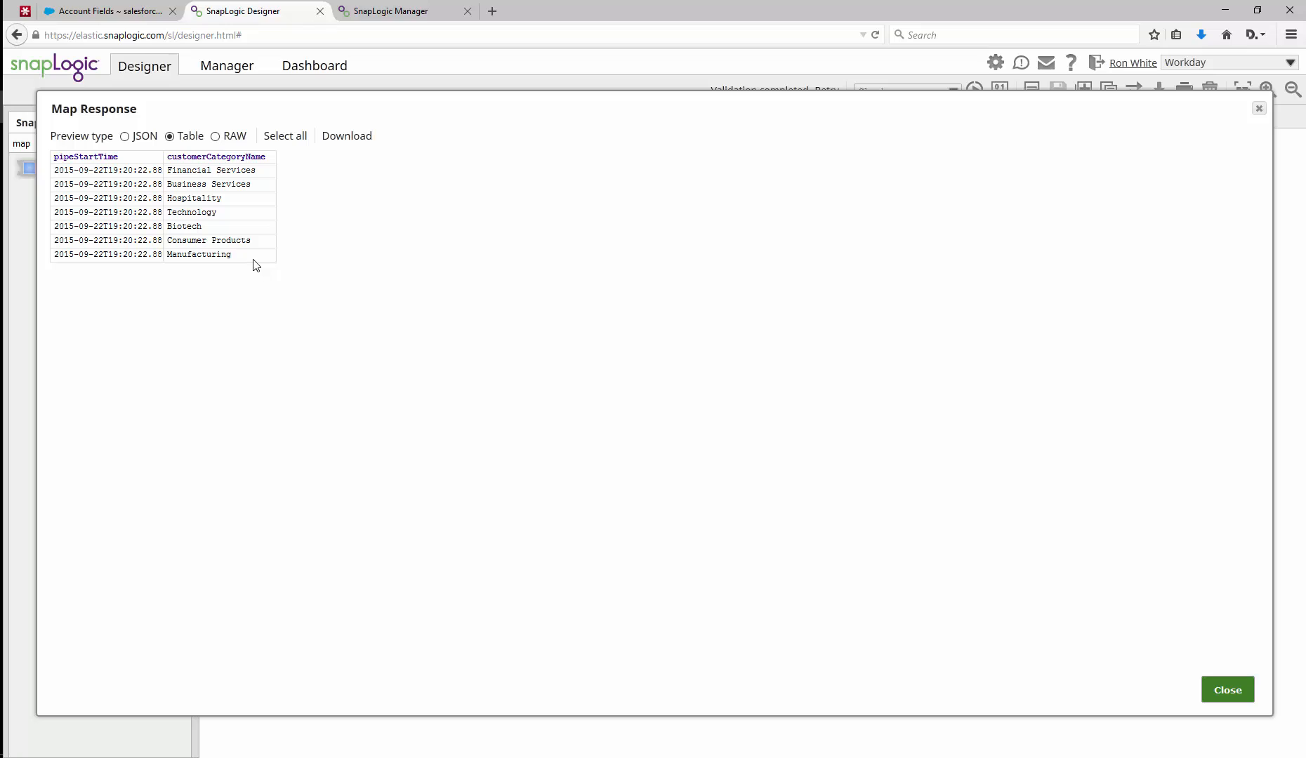
{"action": "left_click_drag", "start_coordinate": [234, 214], "coordinate": [167, 214]}
{"action": "key", "text": "Escape"}
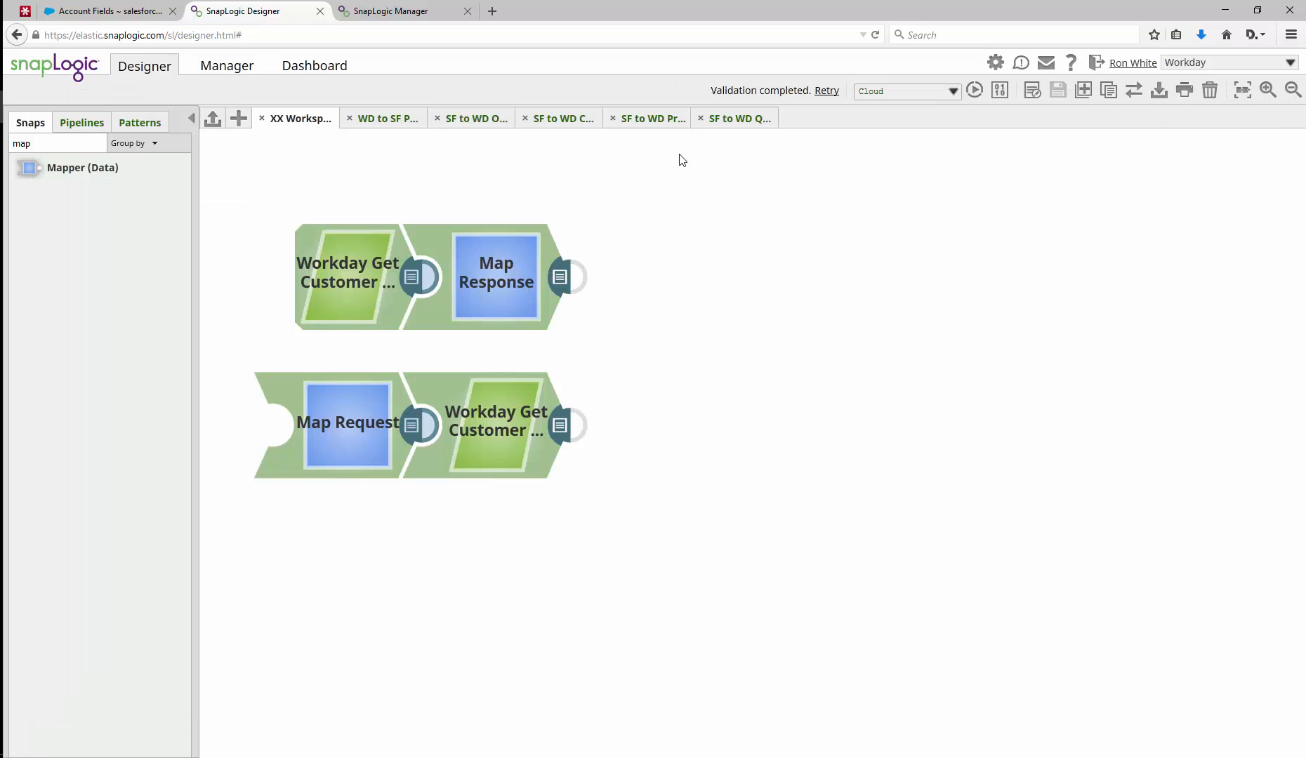
Open the Map Response snap and read to the end of the jsonPath expression mapped to $customerCategoryName
{"action": "left_click", "coordinate": [515, 283]}
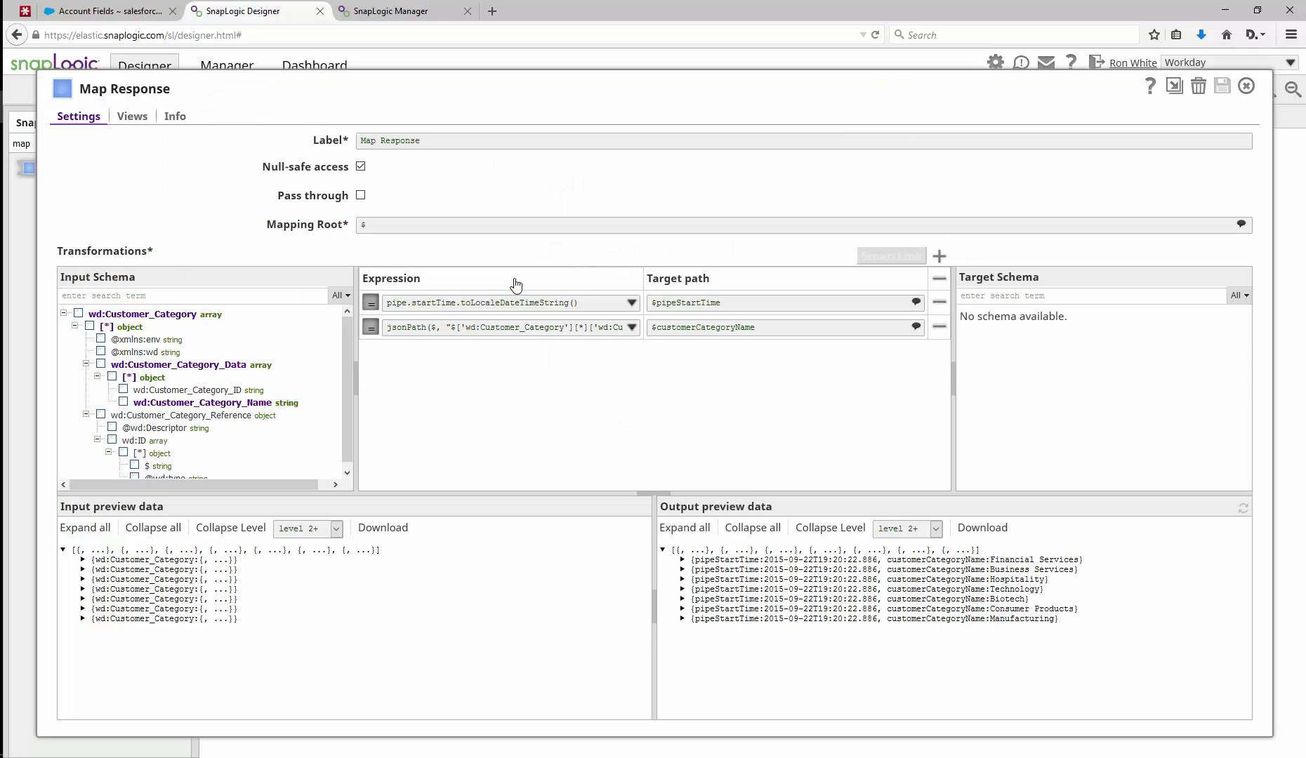
{"action": "left_click", "coordinate": [387, 329]}
{"action": "left_click_drag", "start_coordinate": [387, 329], "coordinate": [681, 340]}
{"action": "left_click", "coordinate": [686, 395]}
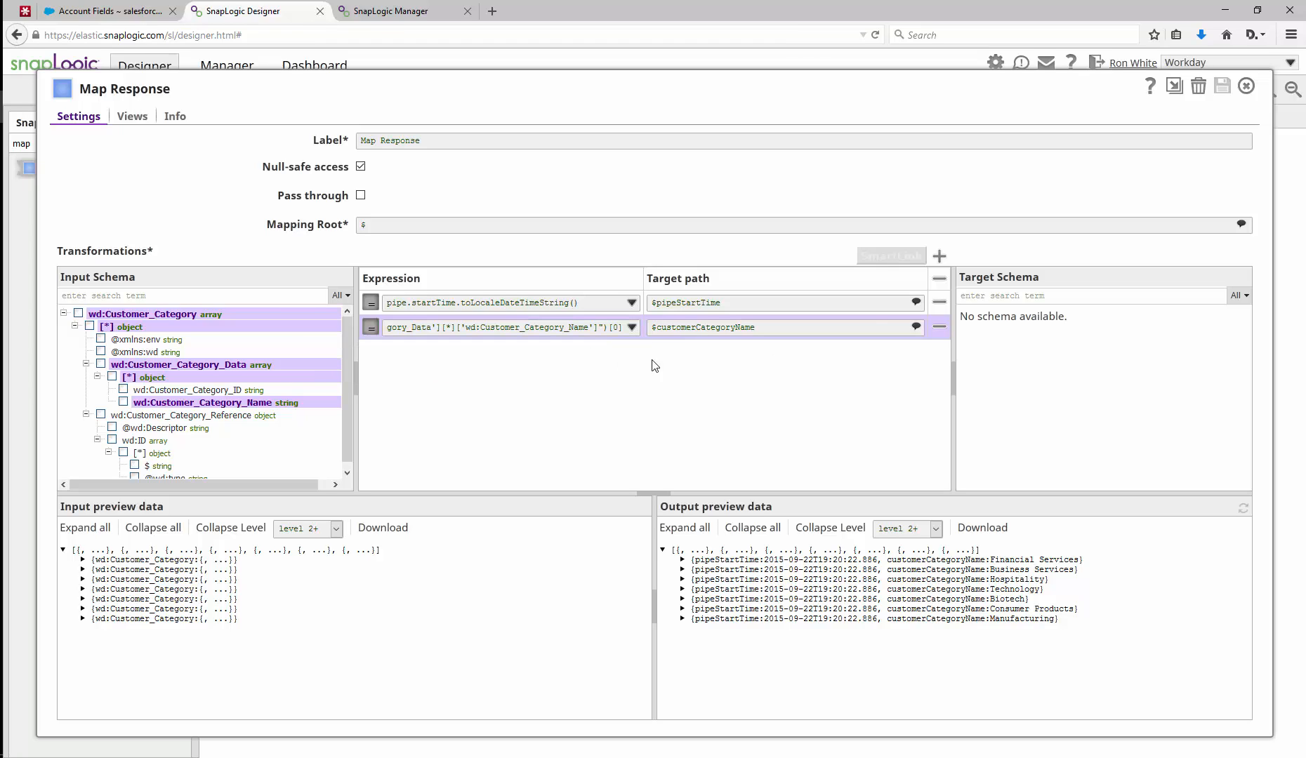
Try mapping wd:Customer_Category_Name from the input schema as the expression of an extra transformation row, and remove that row
{"action": "left_click", "coordinate": [939, 257]}
{"action": "left_click_drag", "start_coordinate": [211, 402], "coordinate": [435, 352]}
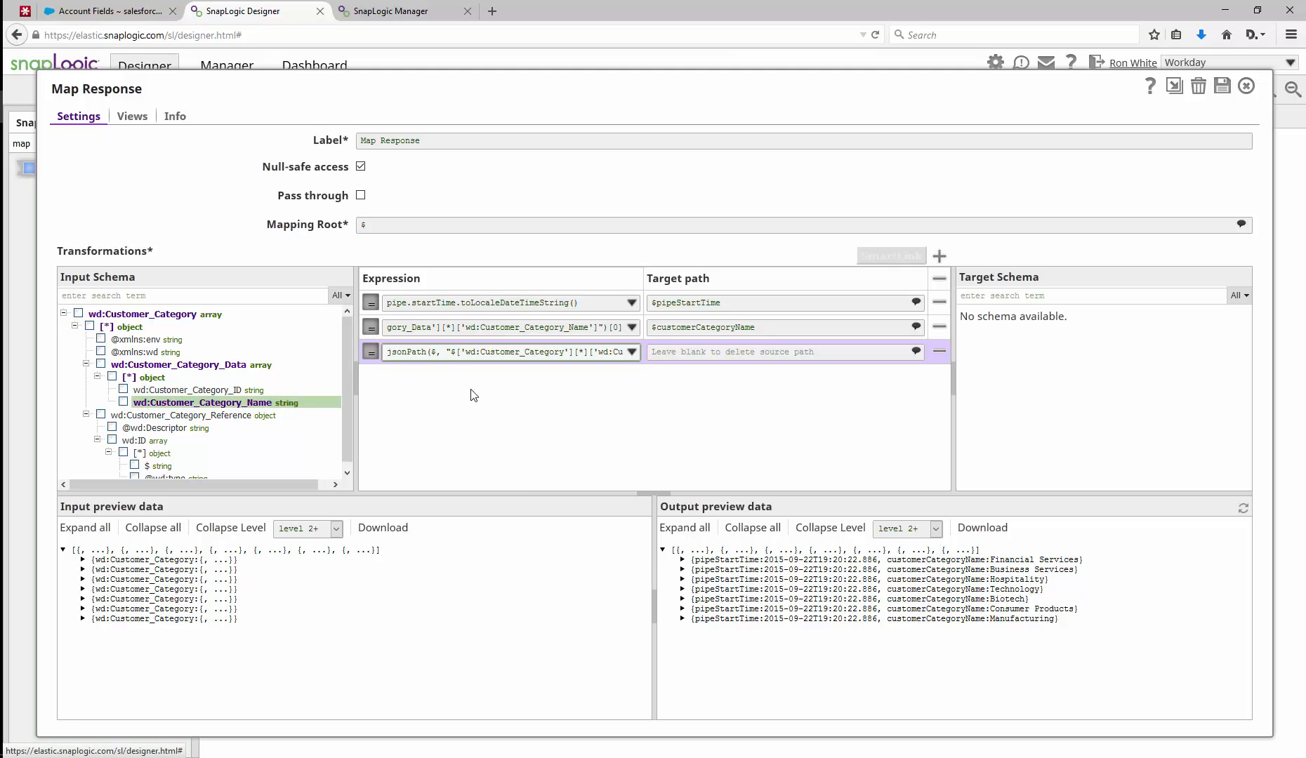
{"action": "left_click", "coordinate": [938, 351]}
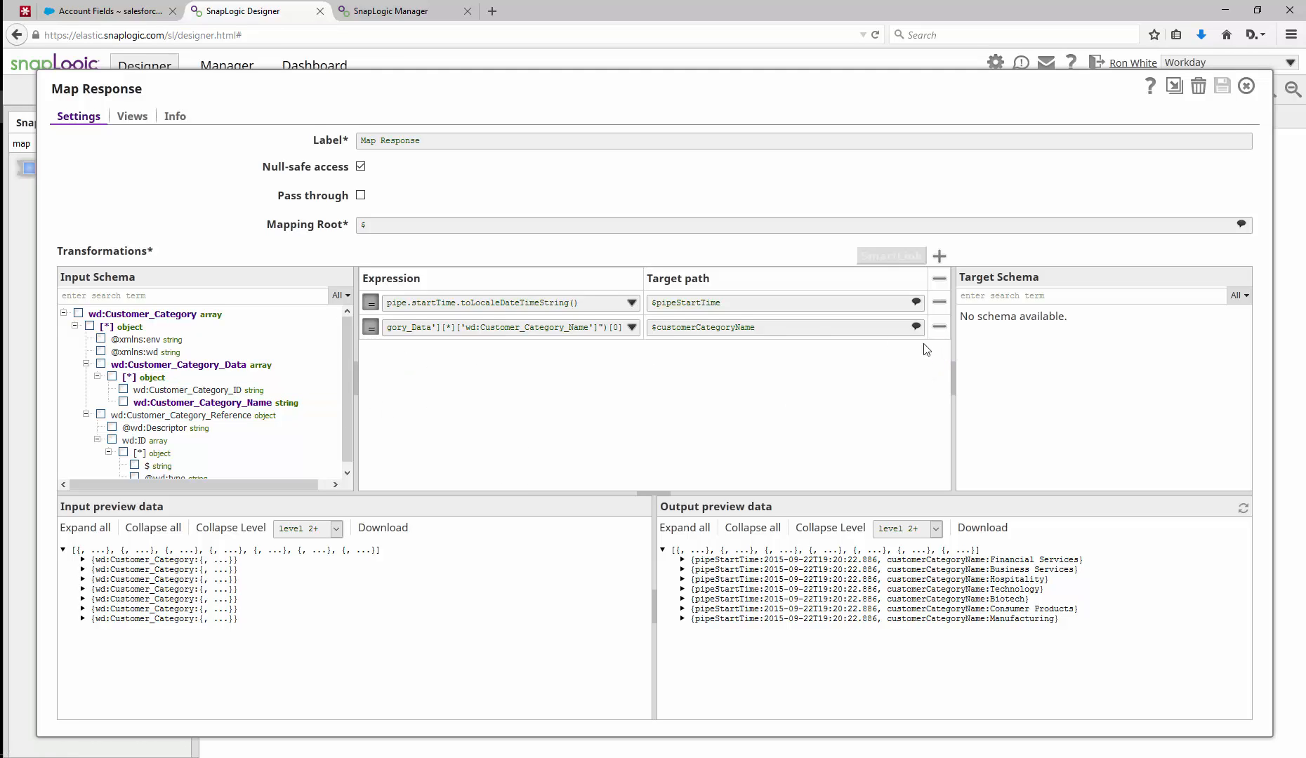
Expand all records in Map Response's output preview data to examine the mapped fields, and close the snap
{"action": "left_click", "coordinate": [695, 534]}
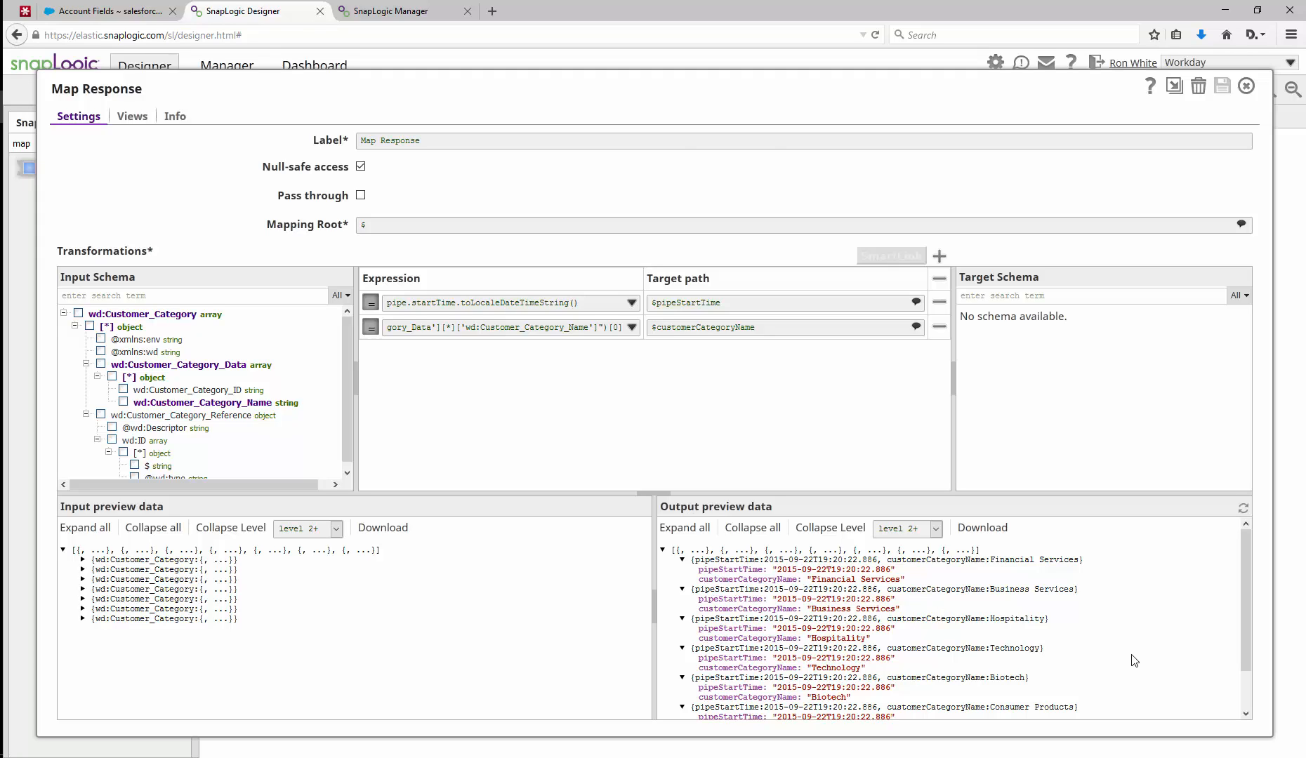
{"action": "key", "text": "Escape"}
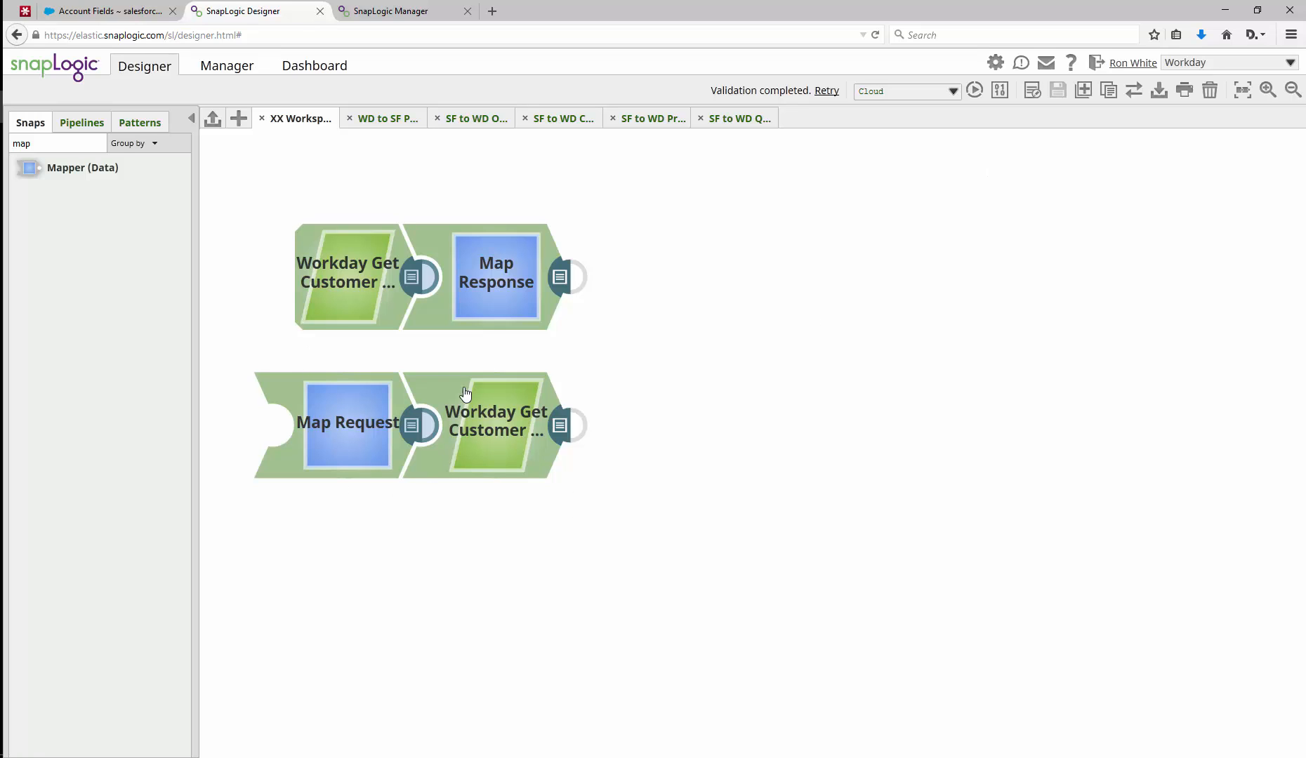
Check the input and output view settings of the upper and lower Workday Get Customer Categories snaps
{"action": "left_click", "coordinate": [383, 301]}
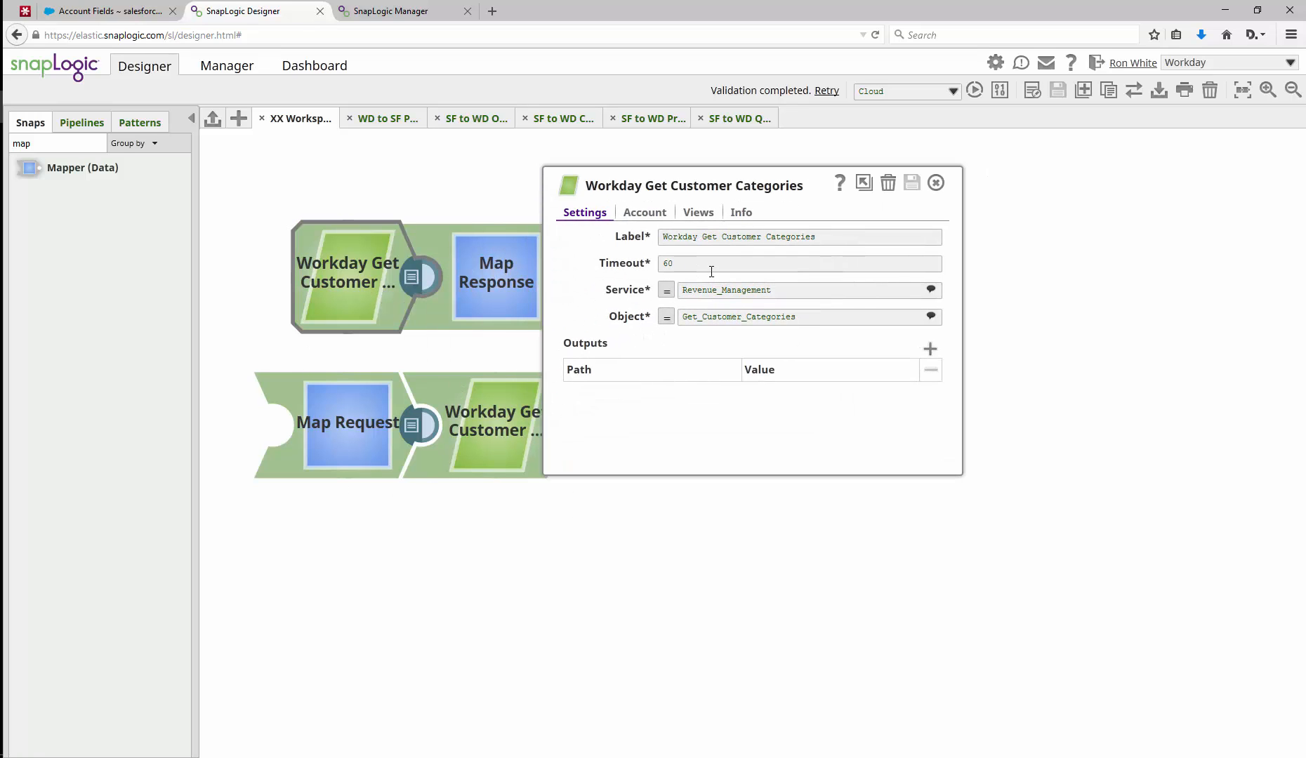
{"action": "left_click", "coordinate": [702, 213]}
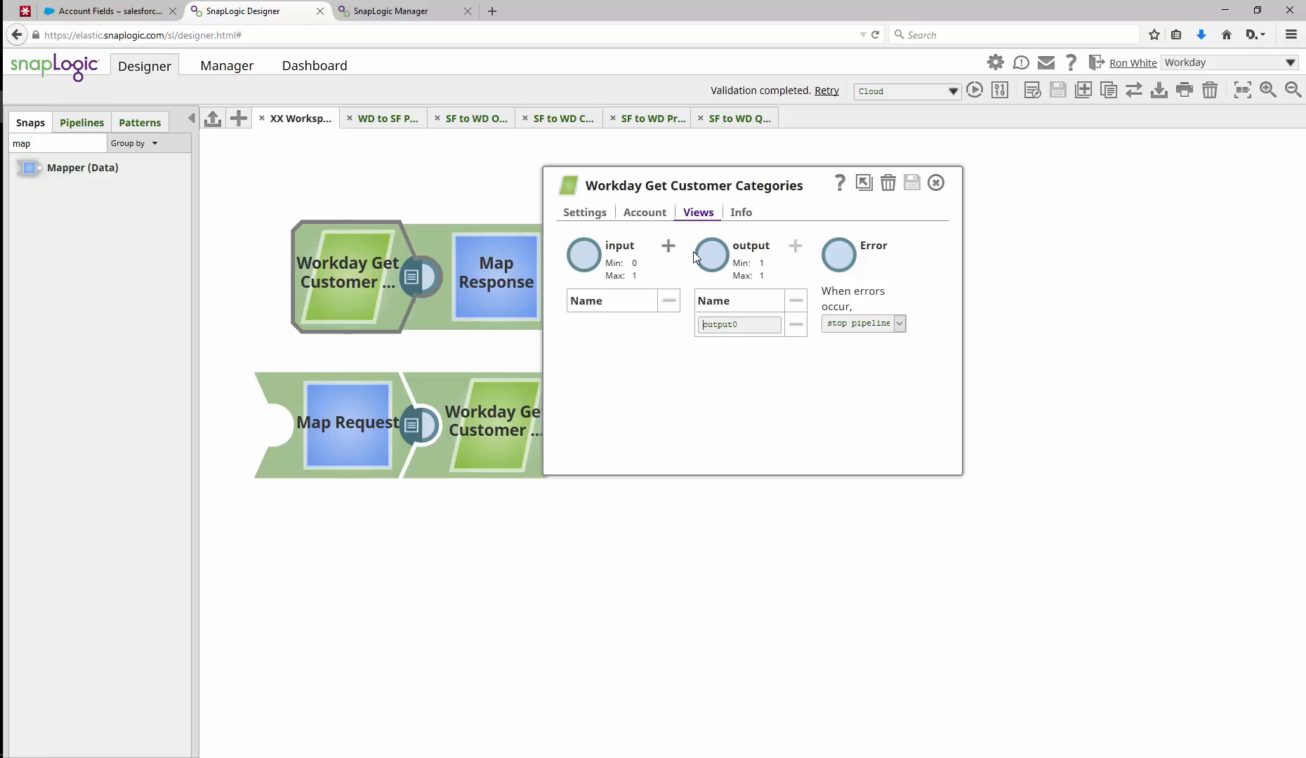
{"action": "left_click", "coordinate": [936, 183]}
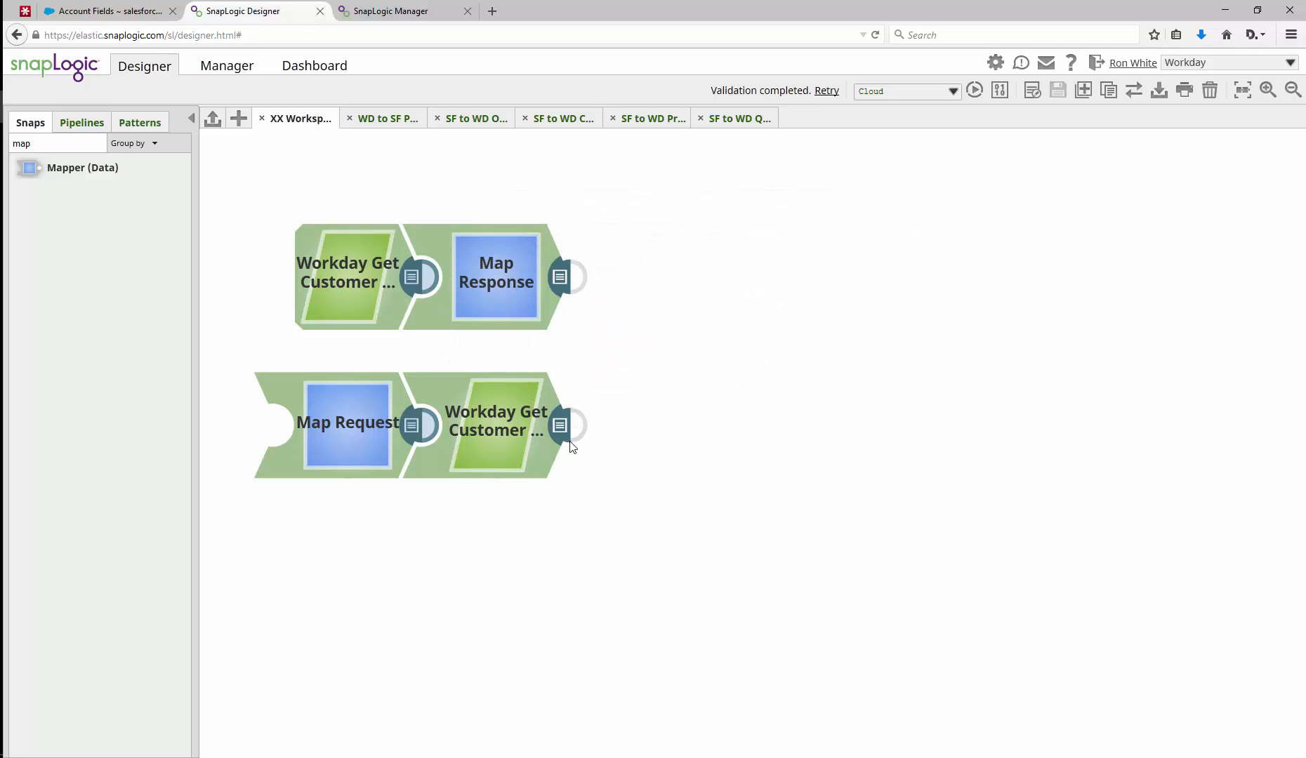
{"action": "left_click", "coordinate": [510, 442]}
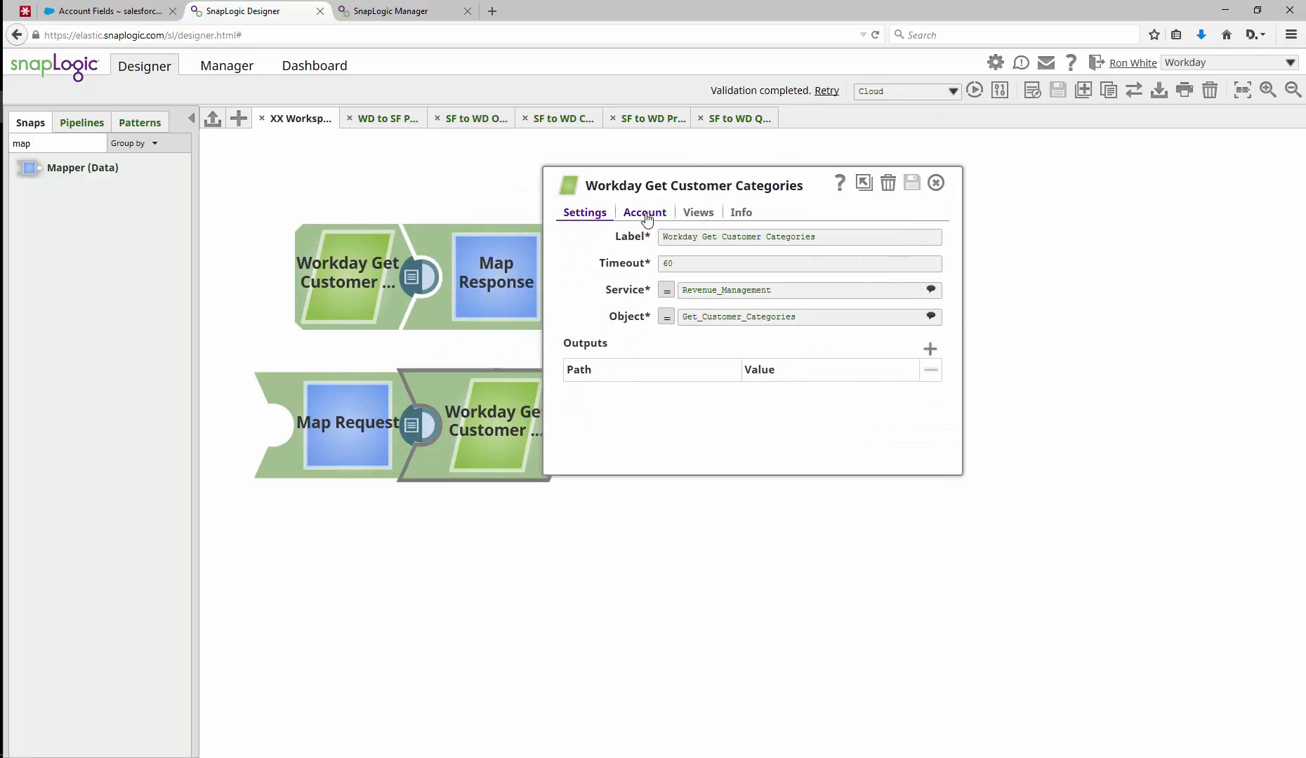
{"action": "left_click", "coordinate": [698, 212]}
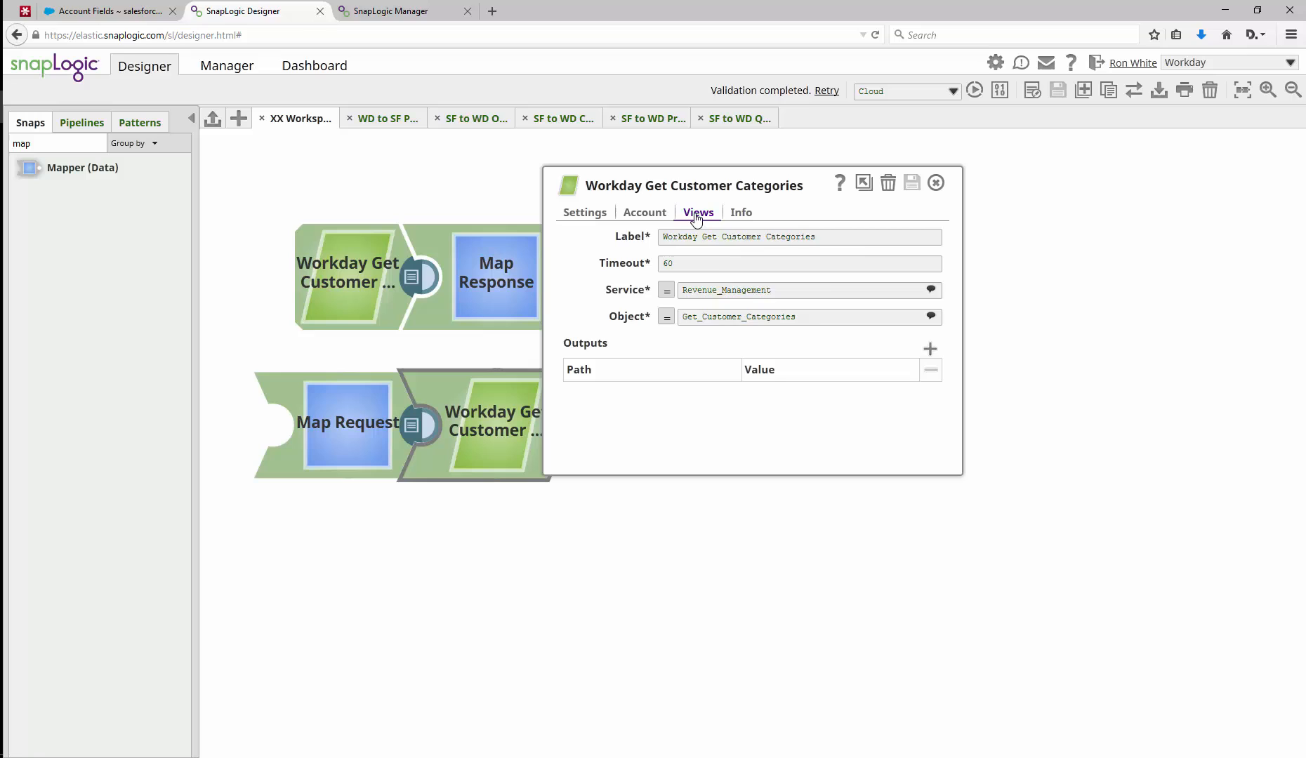
{"action": "left_click", "coordinate": [936, 182]}
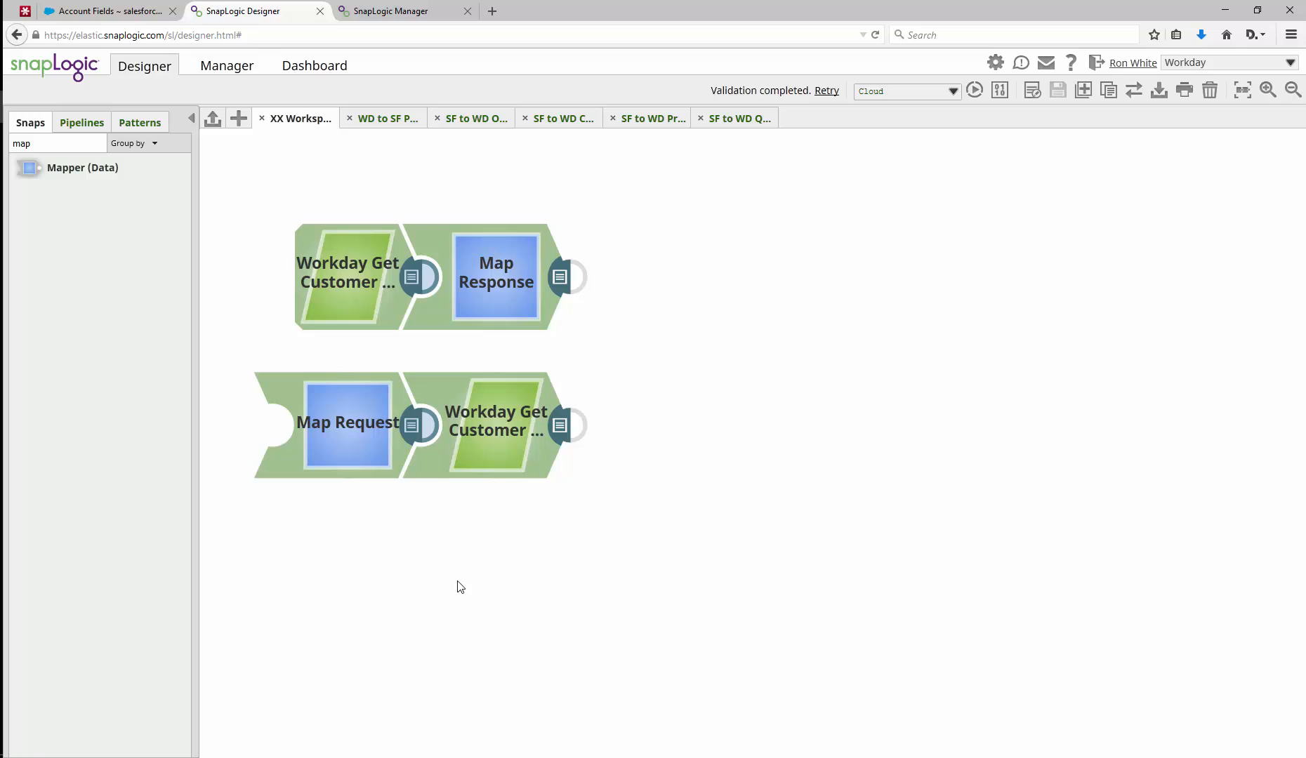
Inspect the Map Request transformations that fill the customer category reference type and value, and close the snap
{"action": "left_click", "coordinate": [351, 411]}
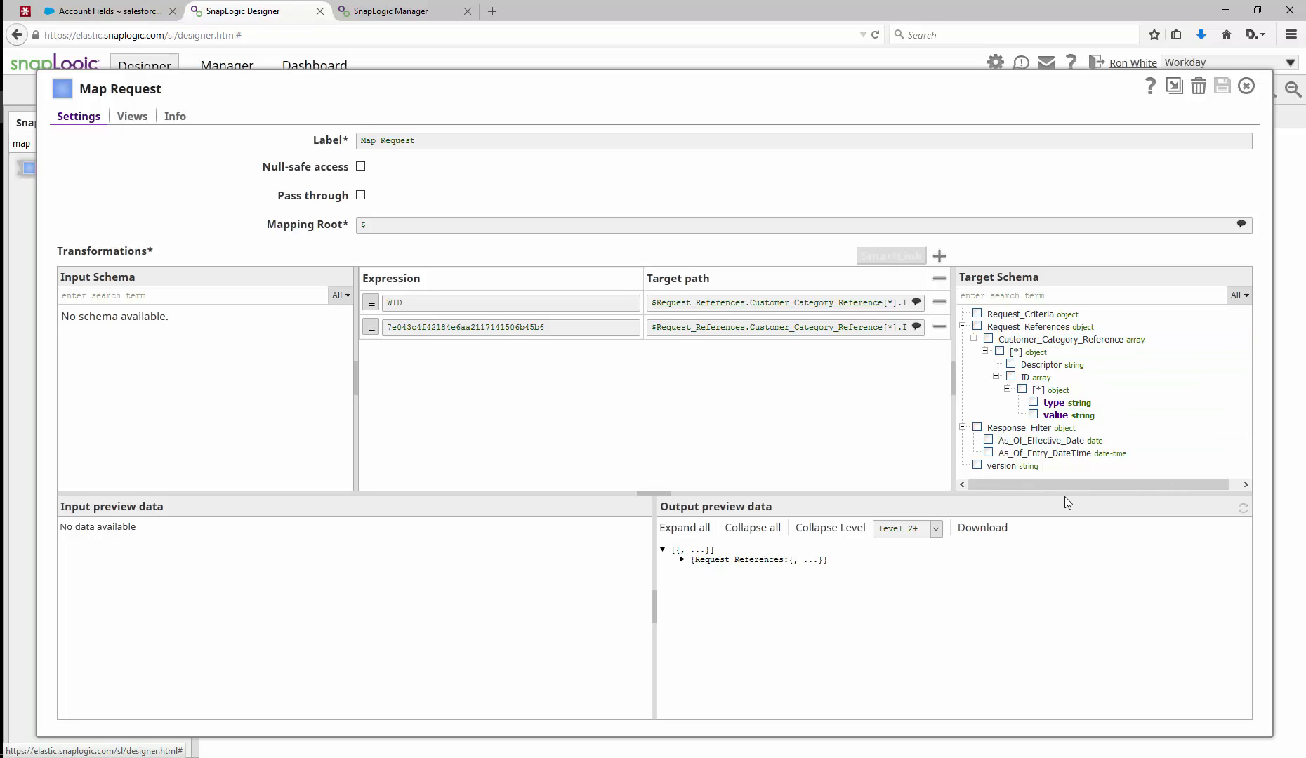
{"action": "left_click", "coordinate": [515, 303]}
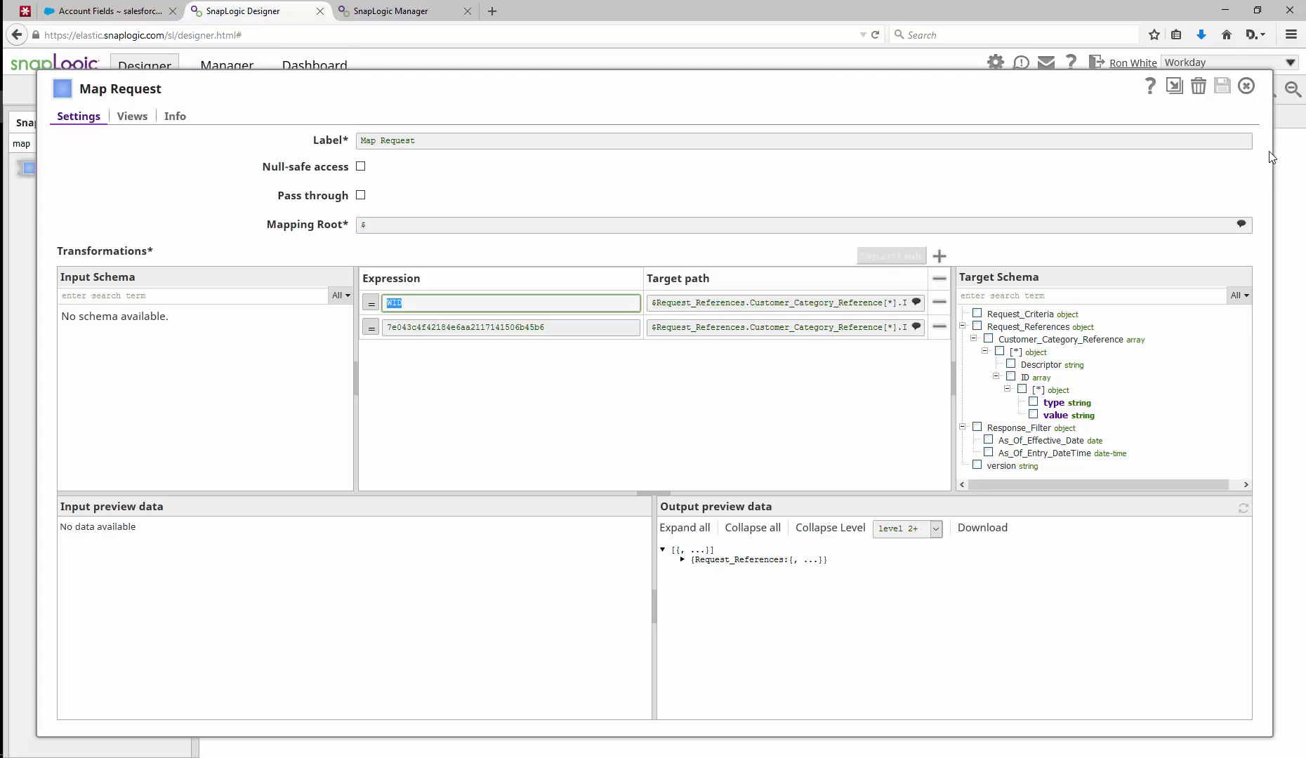
{"action": "left_click", "coordinate": [1247, 87]}
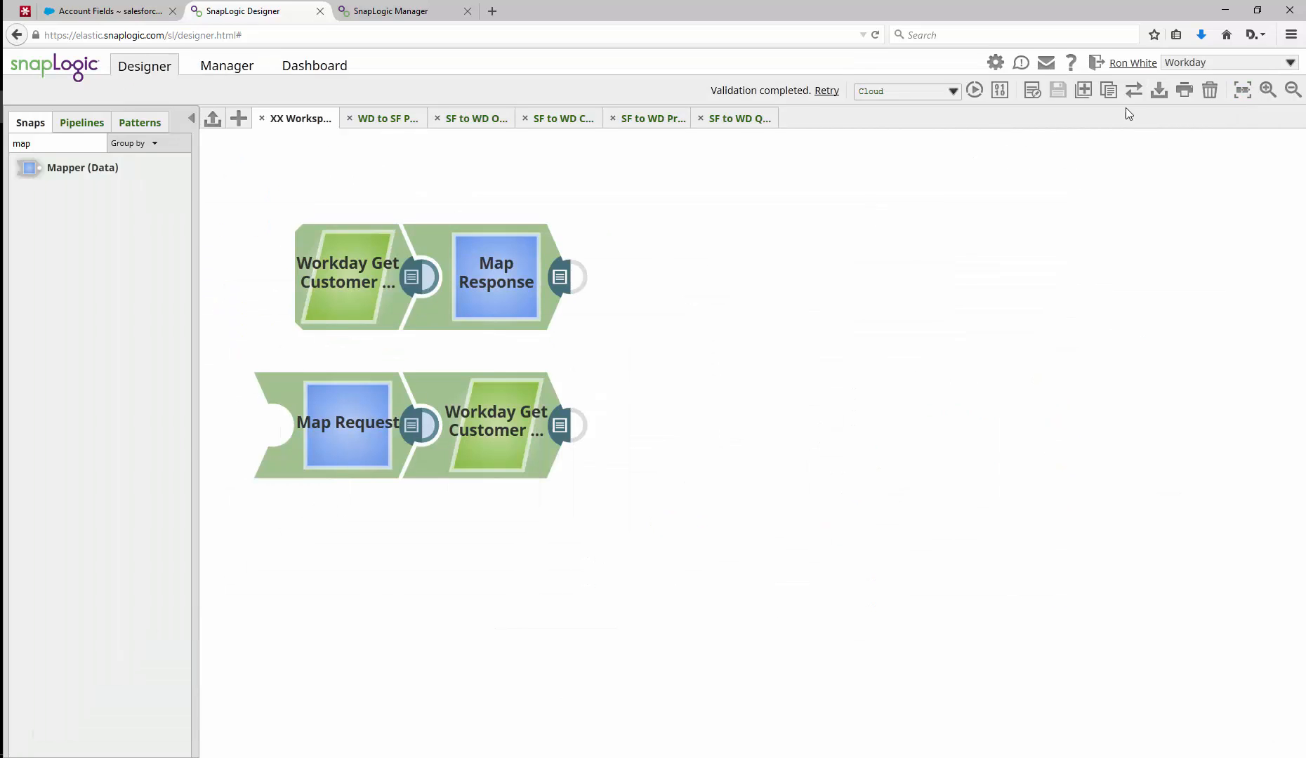
Preview the lower Workday Get Customer Categories output as fully expanded JSON, and close the preview
{"action": "left_click", "coordinate": [561, 426]}
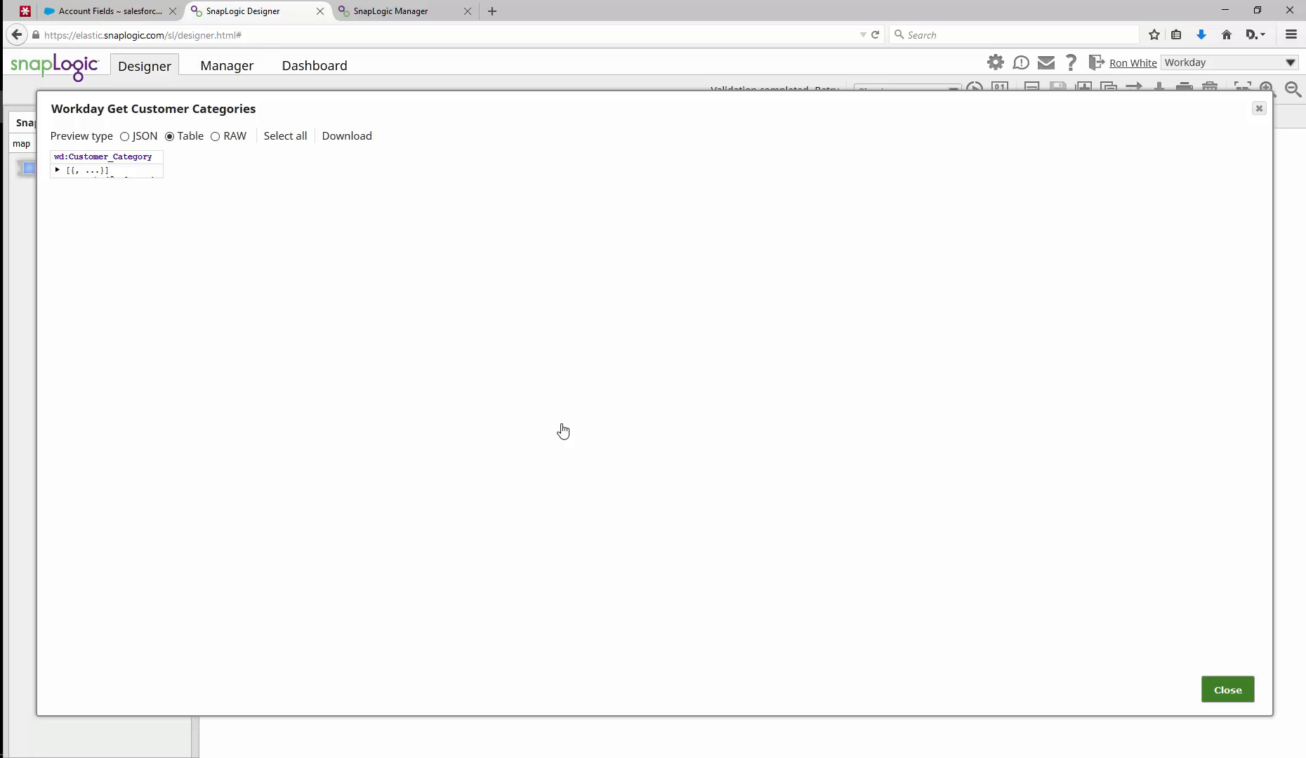
{"action": "left_click", "coordinate": [124, 137]}
{"action": "left_click", "coordinate": [535, 139]}
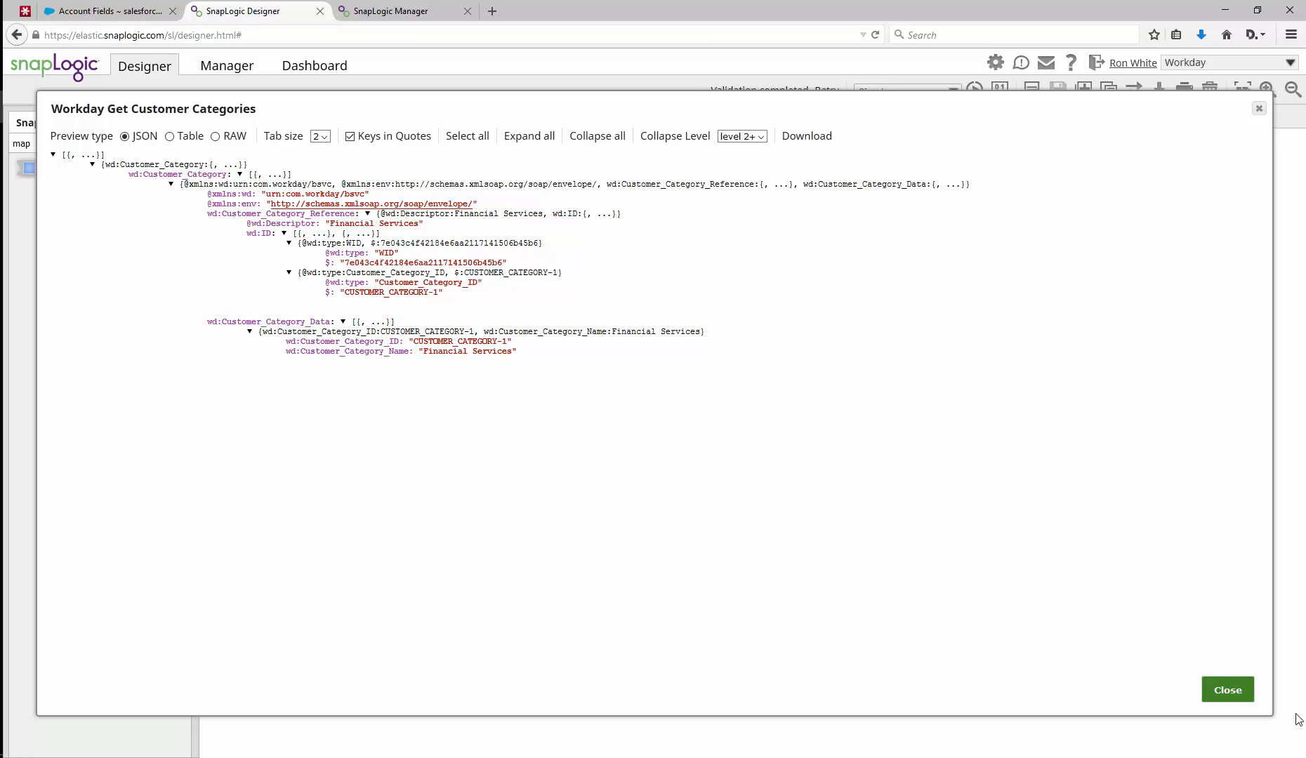
{"action": "left_click", "coordinate": [1241, 691]}
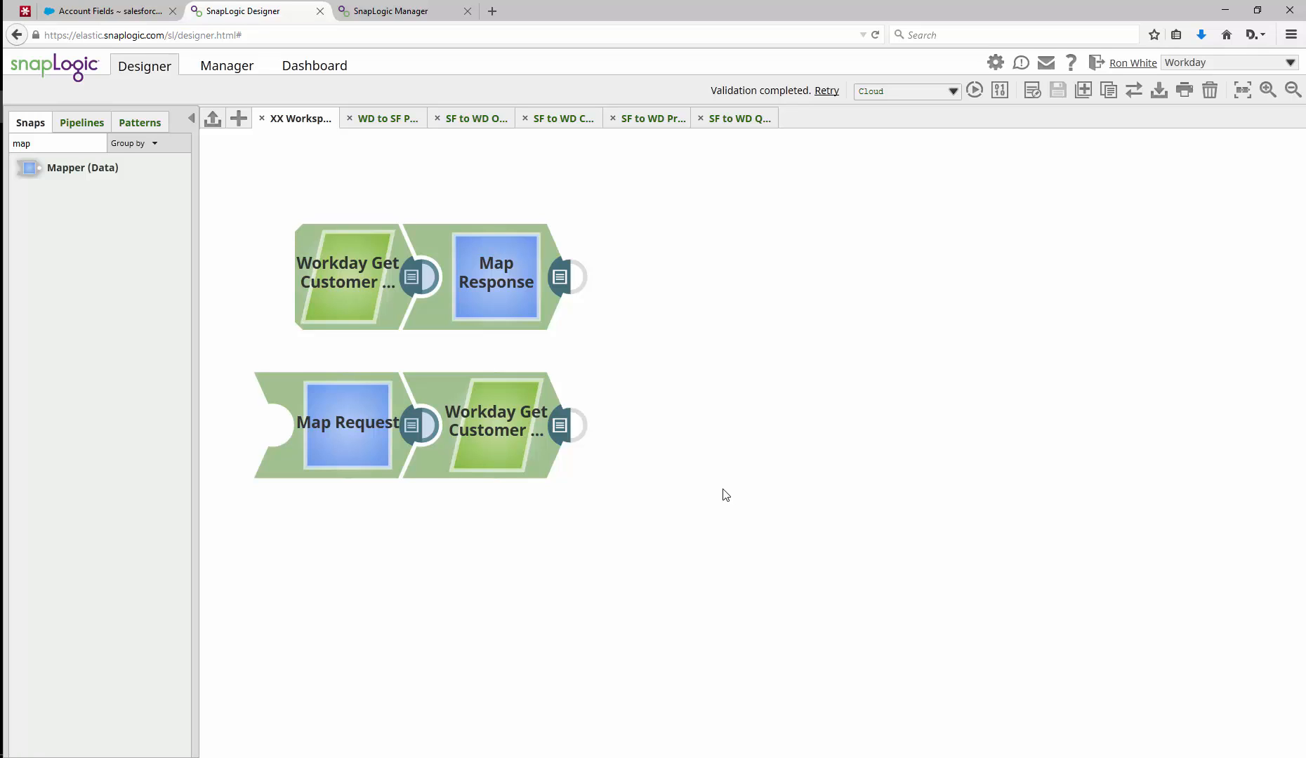
Review the account settings used by the upper Workday Get Customer Categories snap, including the API version, and close without changes
{"action": "left_click", "coordinate": [355, 302]}
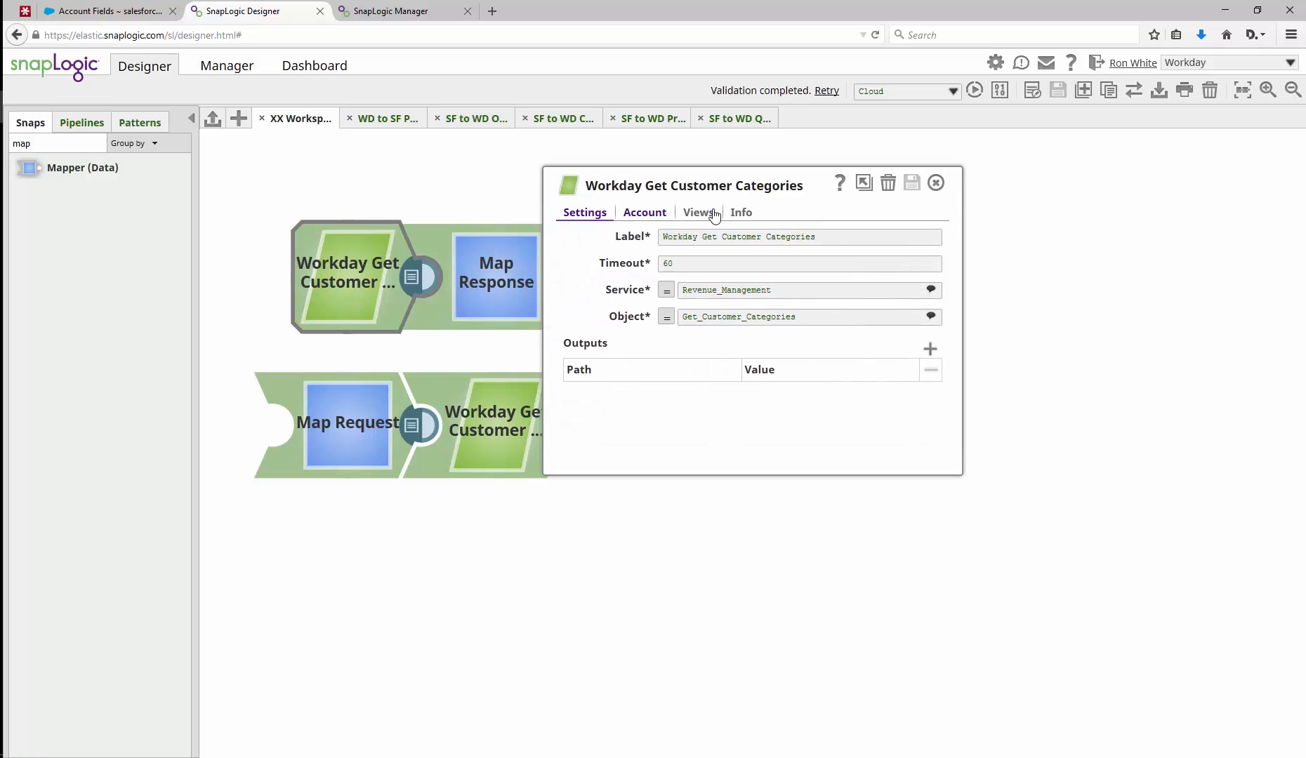
{"action": "left_click", "coordinate": [712, 214]}
{"action": "left_click", "coordinate": [644, 214]}
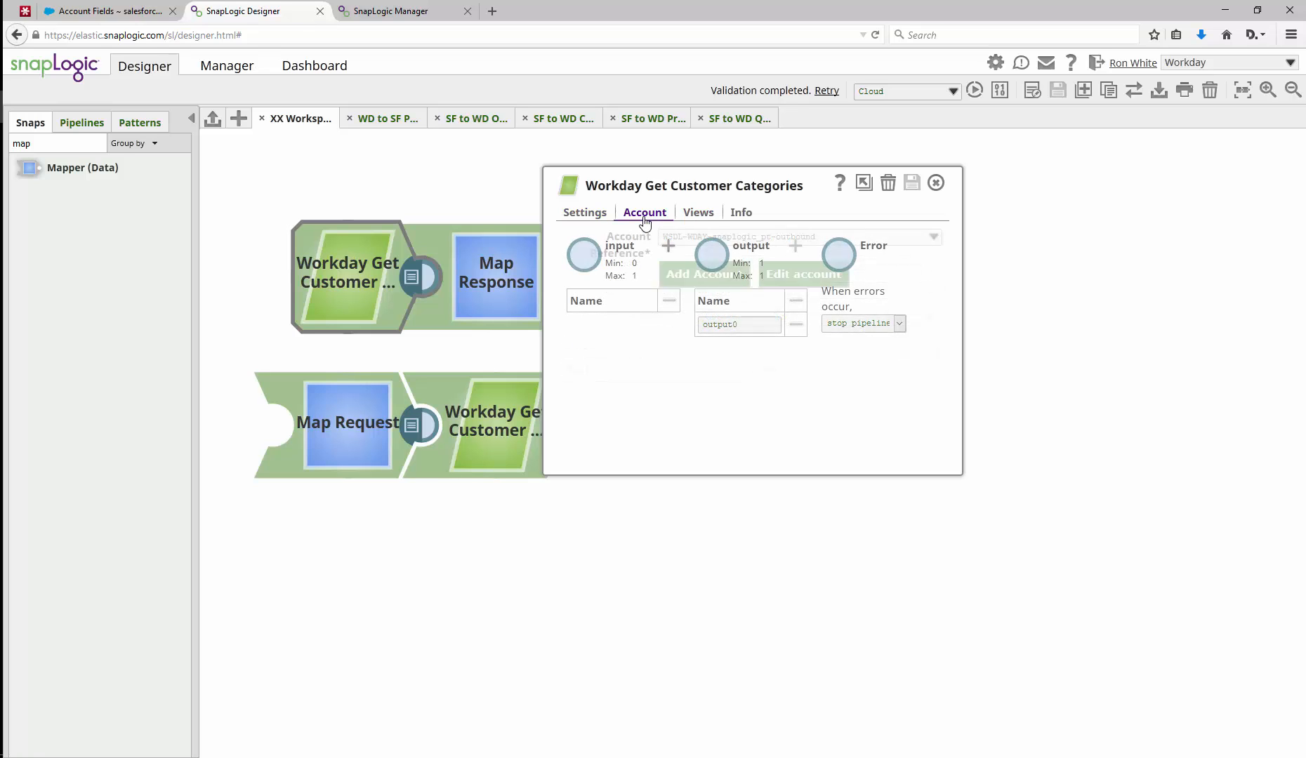
{"action": "left_click", "coordinate": [805, 276]}
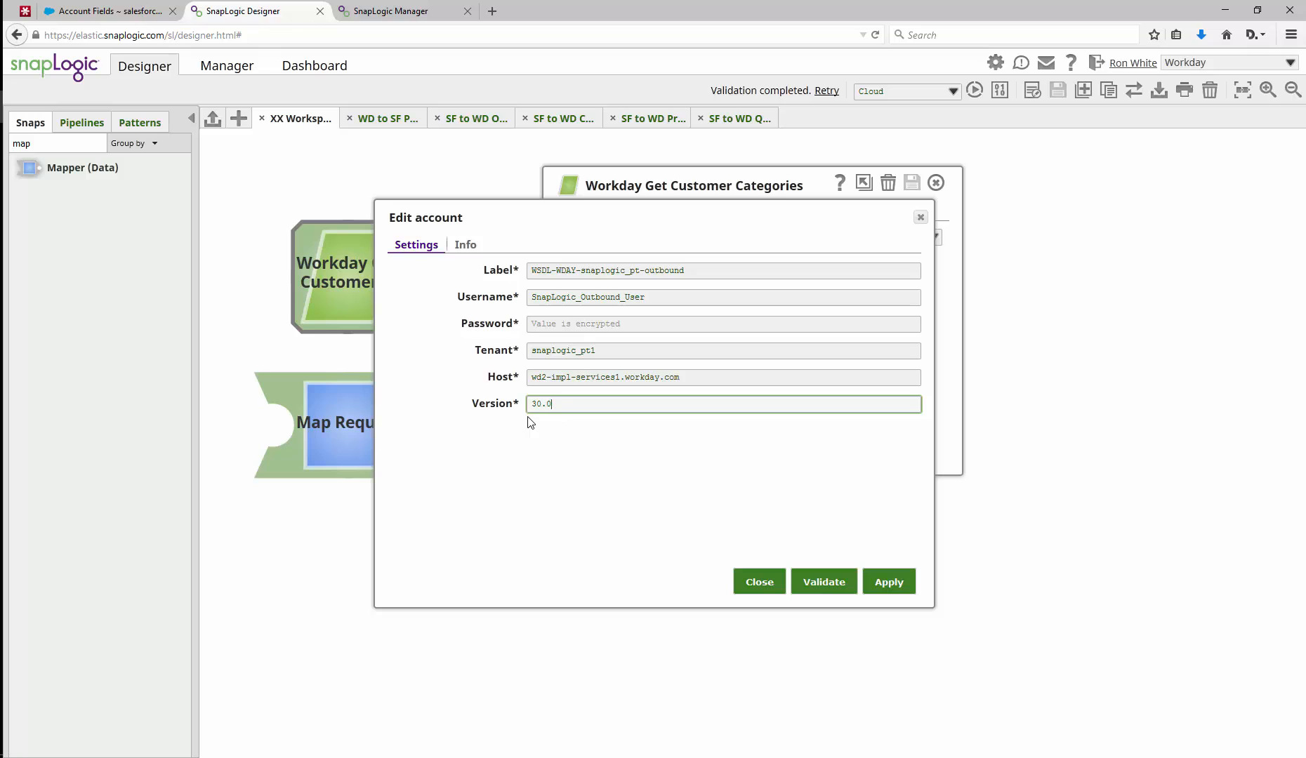
{"action": "left_click", "coordinate": [761, 582]}
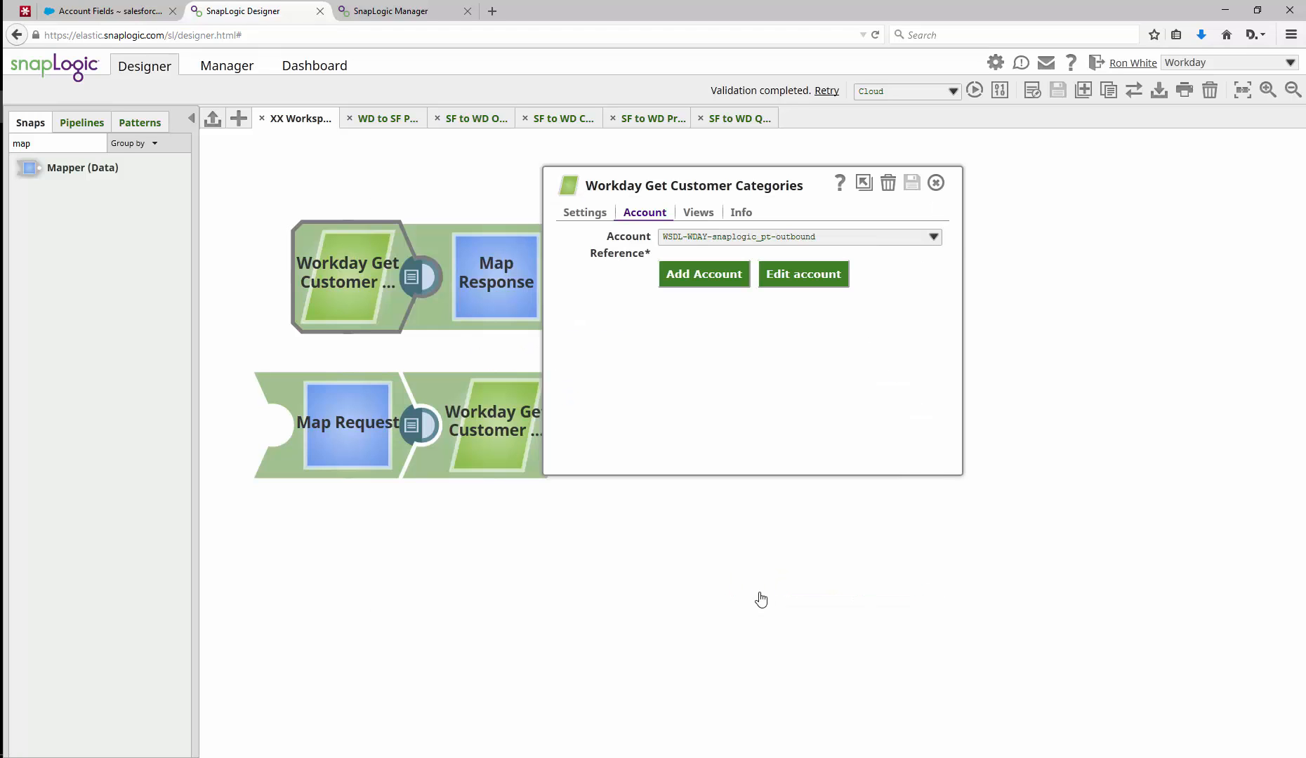
{"action": "left_click", "coordinate": [937, 185]}
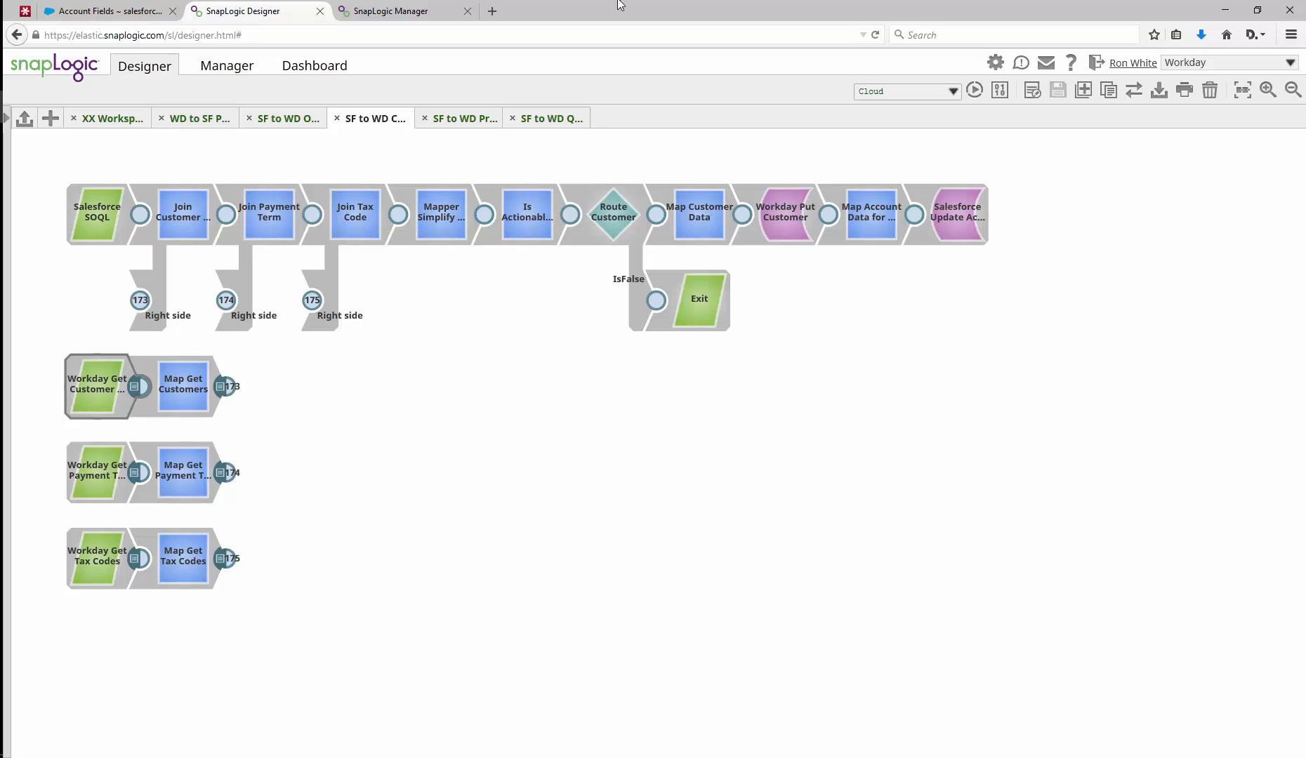
View the SF to WD Q... pipeline and return to the SF to WD Customer pipeline
{"action": "left_click", "coordinate": [549, 121]}
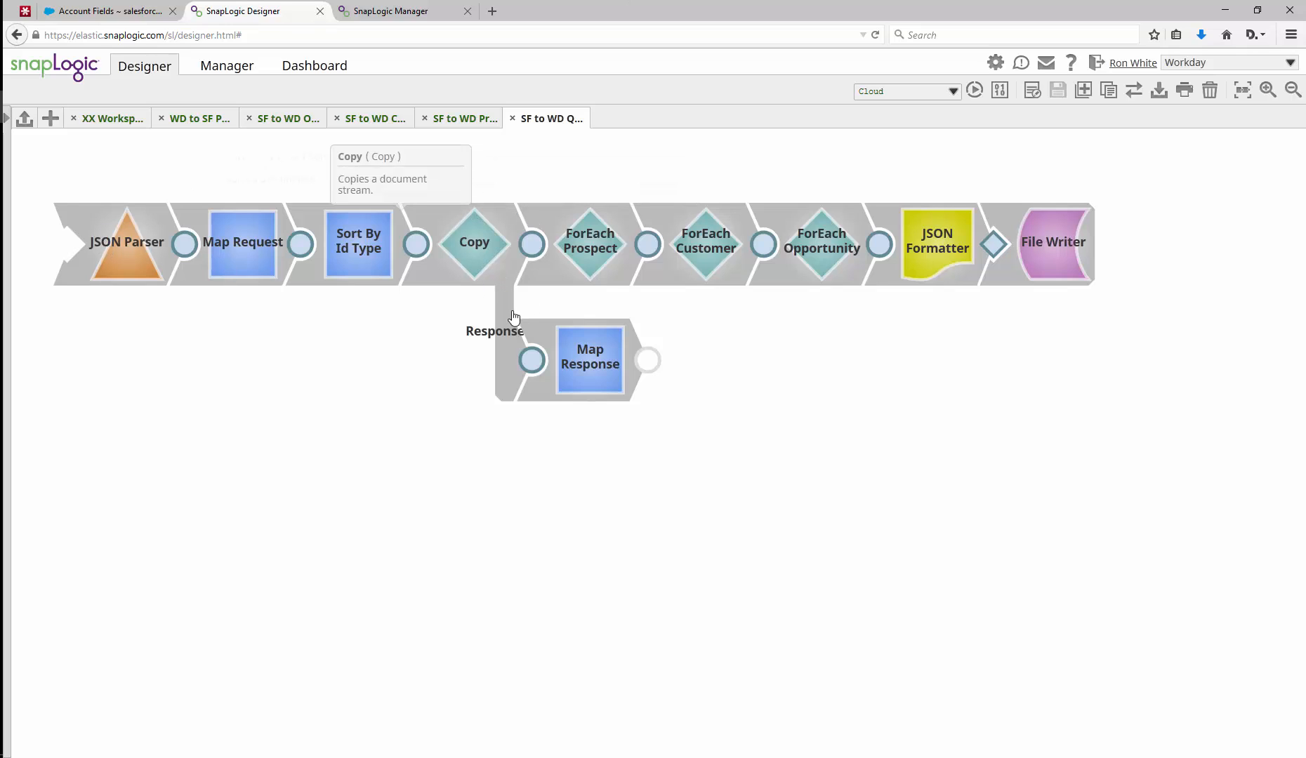
{"action": "left_click", "coordinate": [383, 125]}
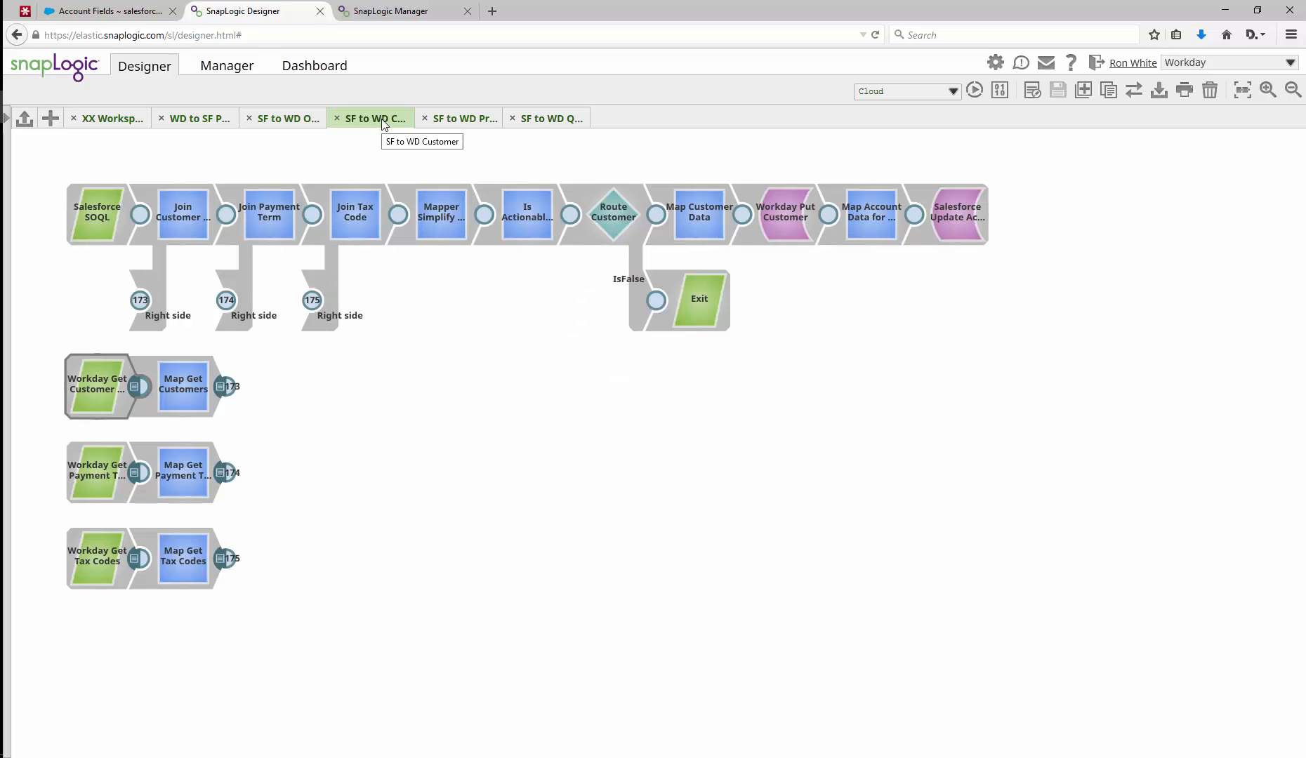
Review the pipeline parameters of the ForEach Prospect snap in the SF to WD Q... pipeline, and close the snap
{"action": "left_click", "coordinate": [552, 120]}
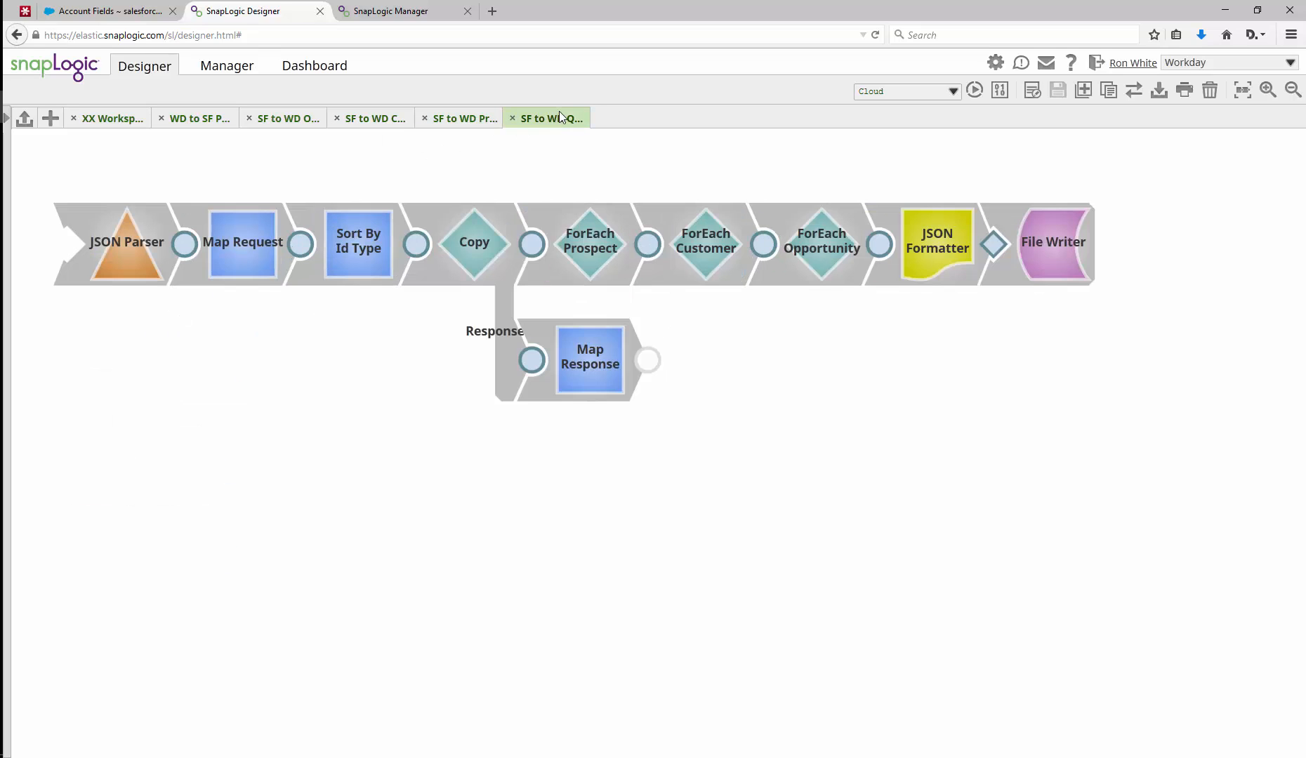
{"action": "left_click", "coordinate": [605, 252]}
{"action": "scroll", "coordinate": [650, 330], "scroll_direction": "down", "scroll_amount": 3}
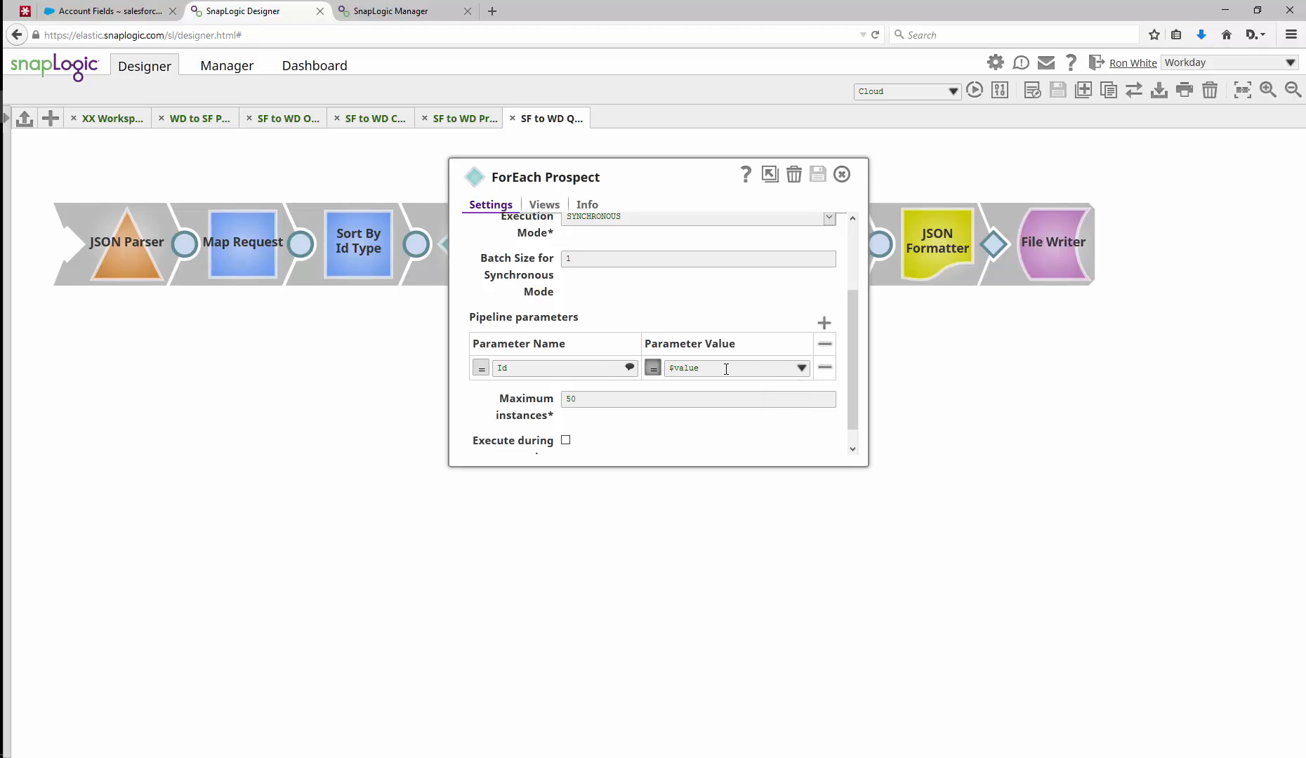
{"action": "left_click", "coordinate": [841, 174]}
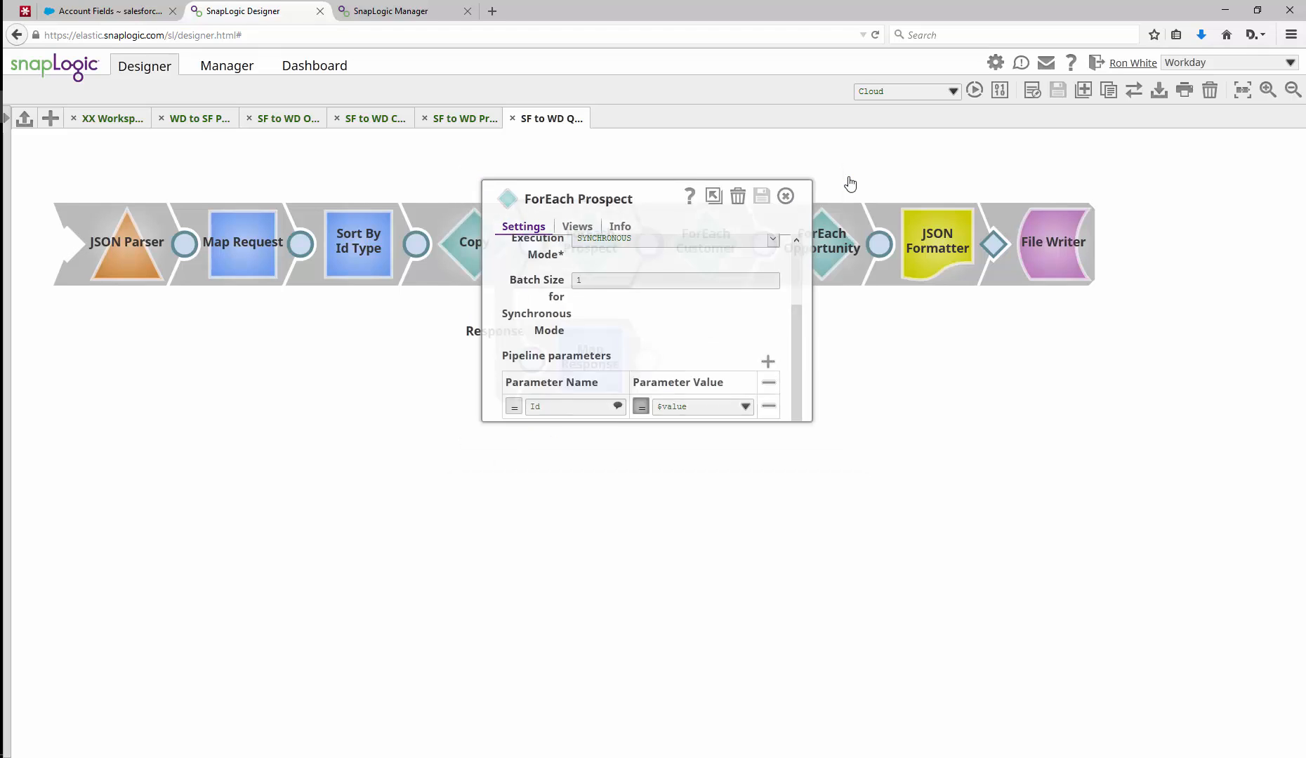
Return to the SF to WD Customer pipeline, view its pipeline-level parameters, and cancel without changes
{"action": "left_click", "coordinate": [377, 121]}
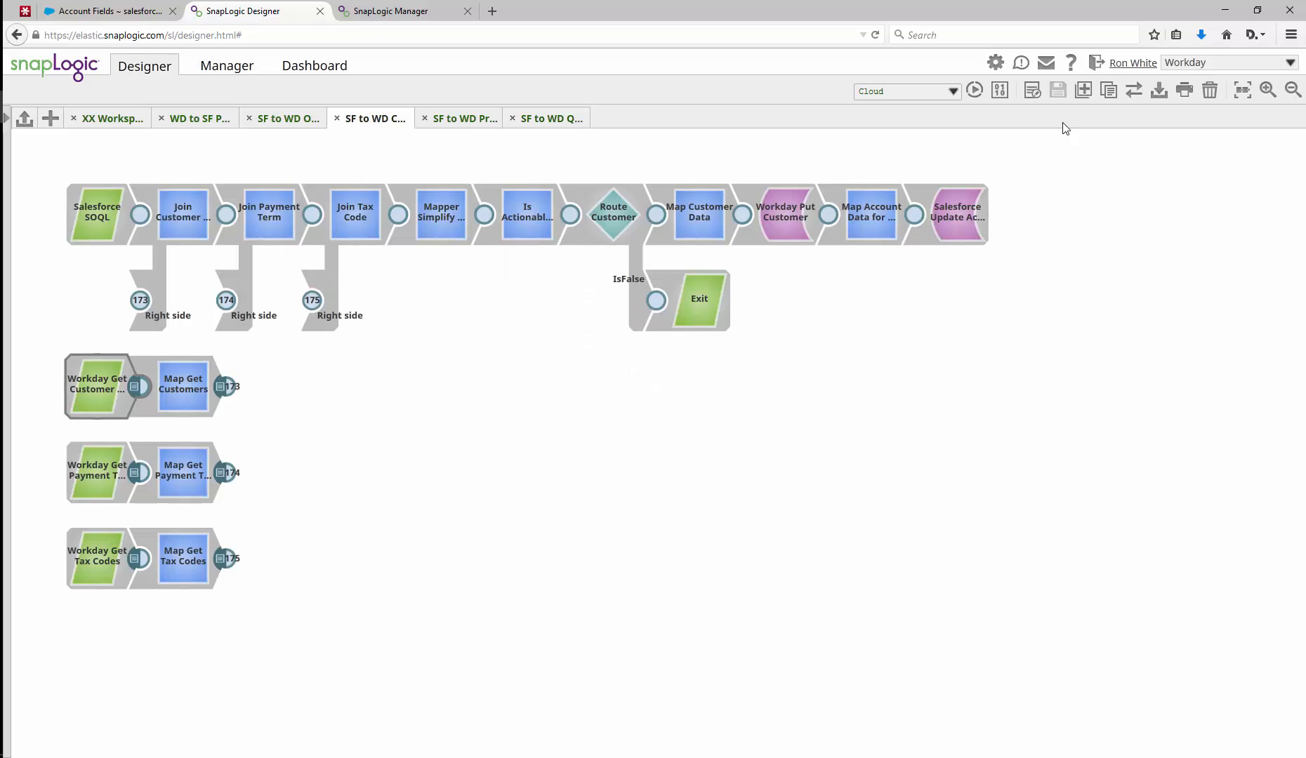
{"action": "left_click", "coordinate": [1033, 93]}
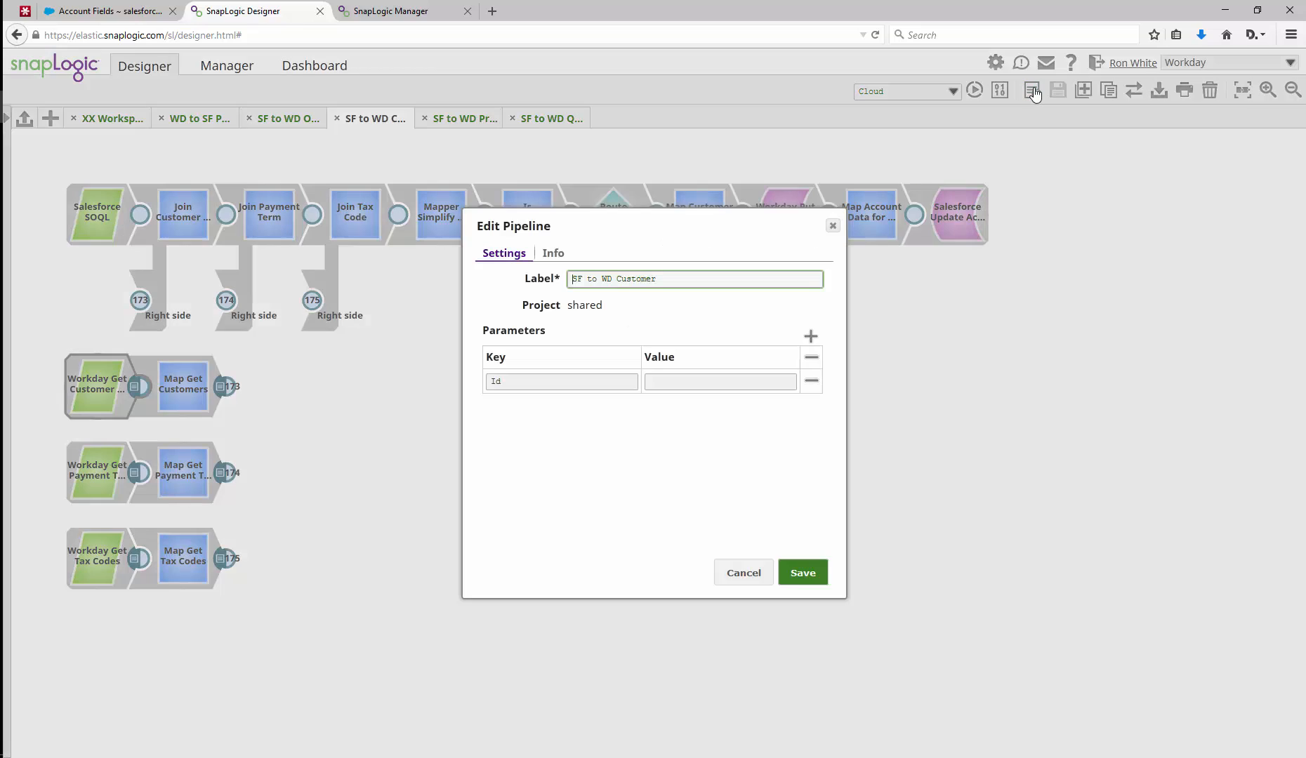
{"action": "left_click", "coordinate": [747, 578]}
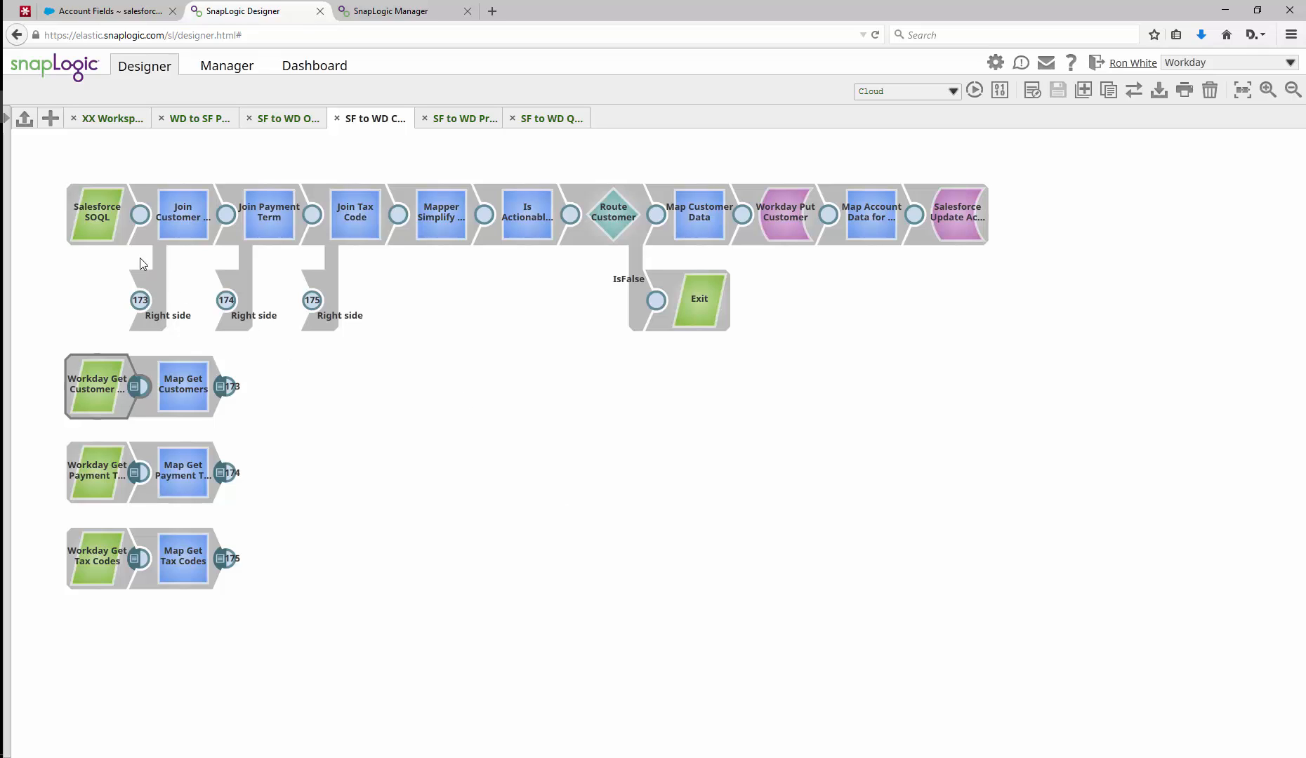
Examine the Salesforce SOQL query in the enlarged settings down to the Id filter in its WHERE clause, and close the snap
{"action": "left_click", "coordinate": [99, 209]}
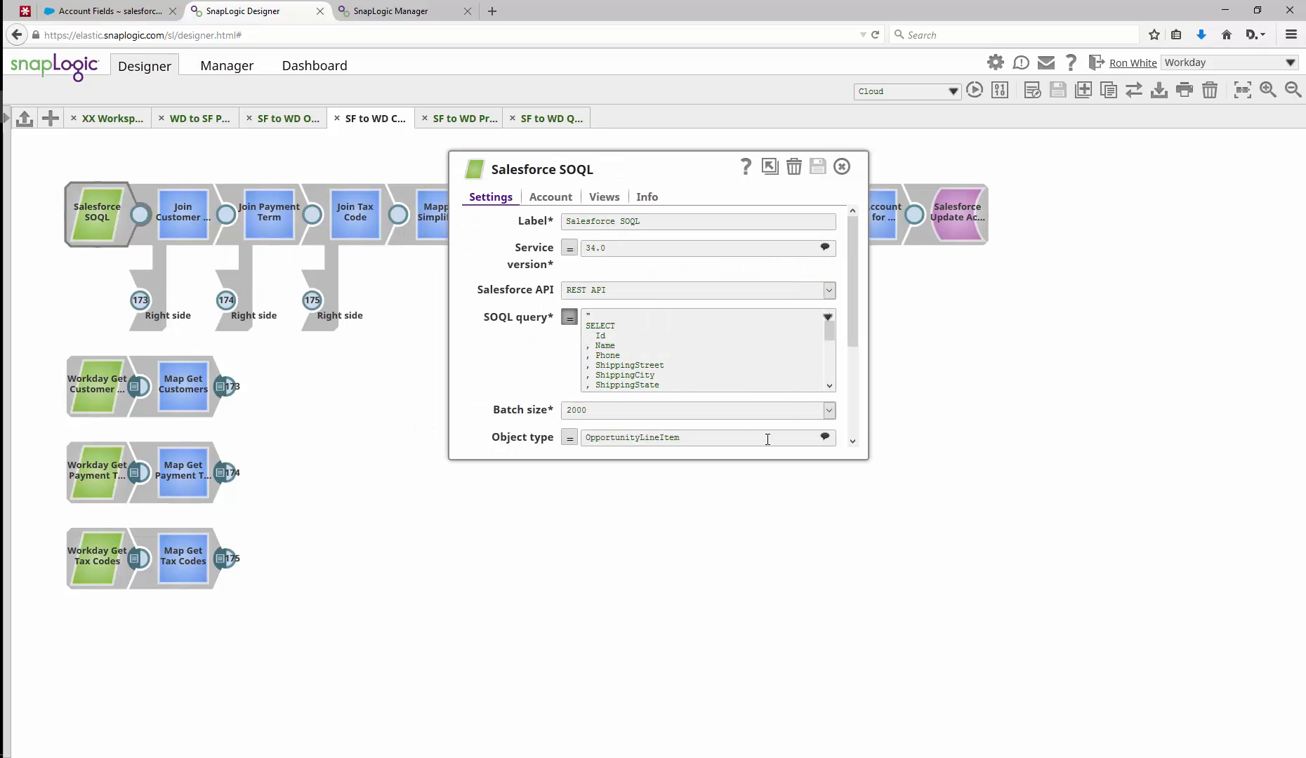
{"action": "left_click", "coordinate": [774, 170]}
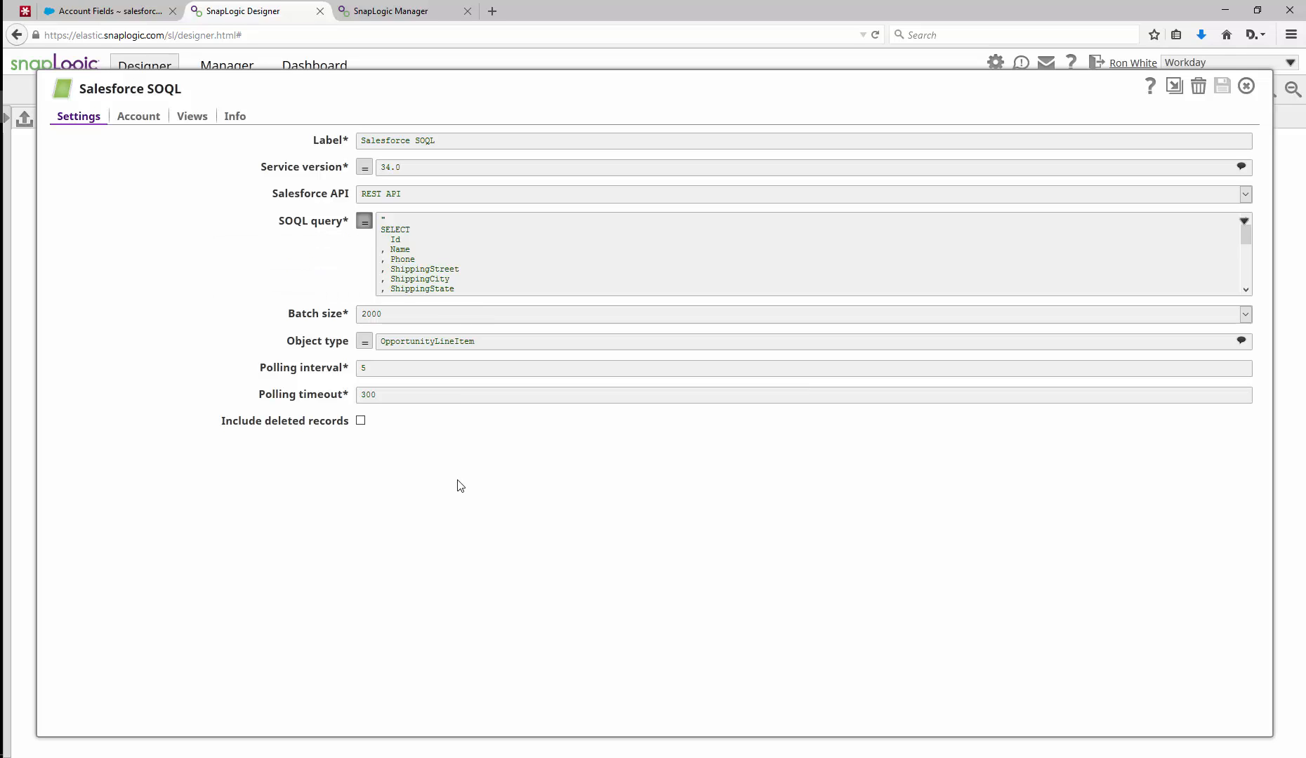
{"action": "left_click", "coordinate": [716, 258]}
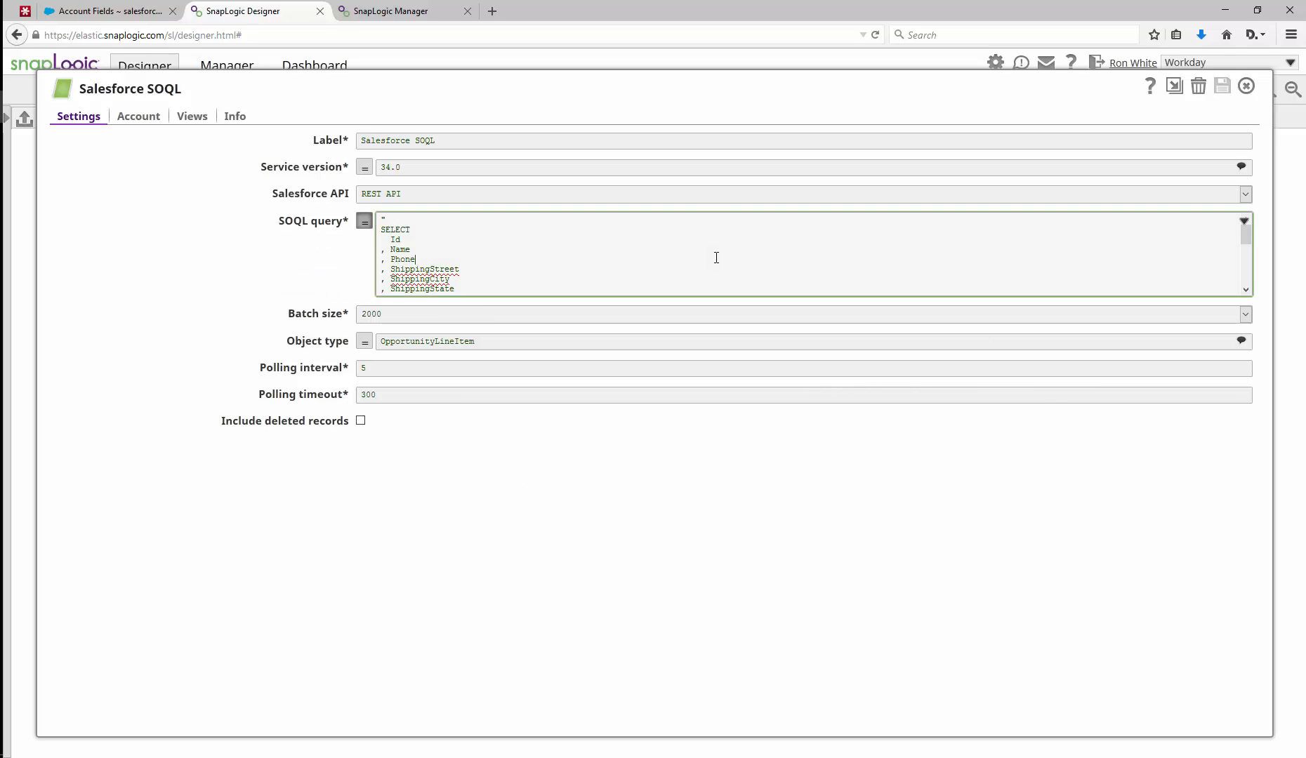
{"action": "scroll", "coordinate": [716, 258], "scroll_direction": "down", "scroll_amount": 2}
{"action": "scroll", "coordinate": [716, 257], "scroll_direction": "down", "scroll_amount": 2}
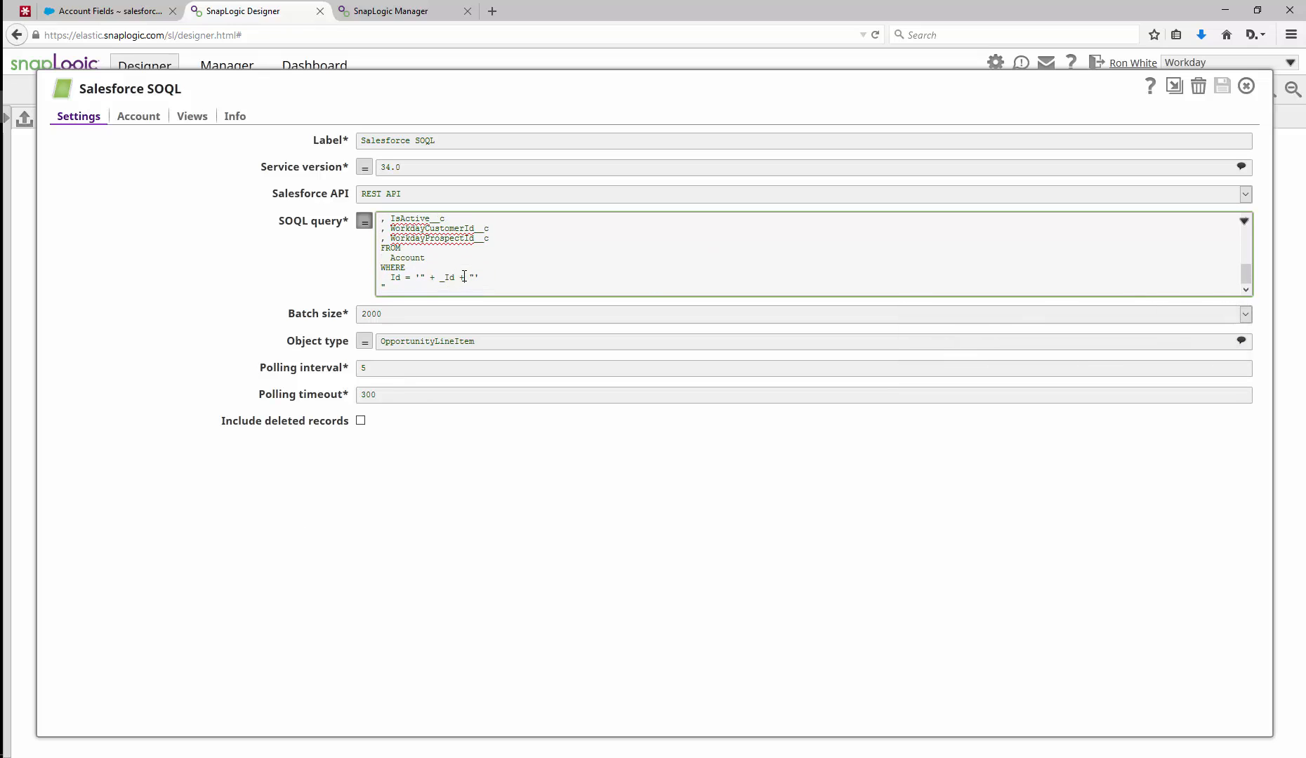
{"action": "left_click_drag", "start_coordinate": [464, 277], "coordinate": [439, 277]}
{"action": "left_click", "coordinate": [1248, 87]}
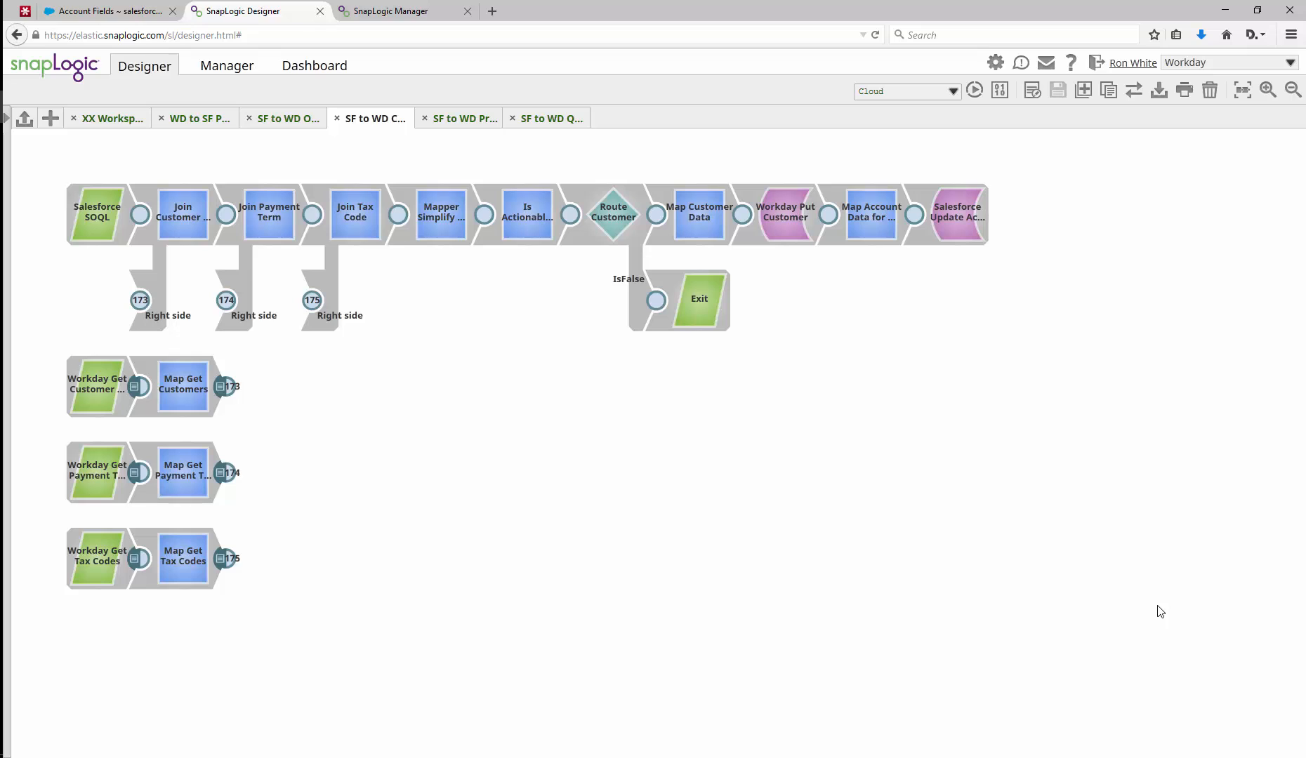
Review the full conditional table of the Is Actionable for Put Customer snap, and close it
{"action": "left_click", "coordinate": [527, 213]}
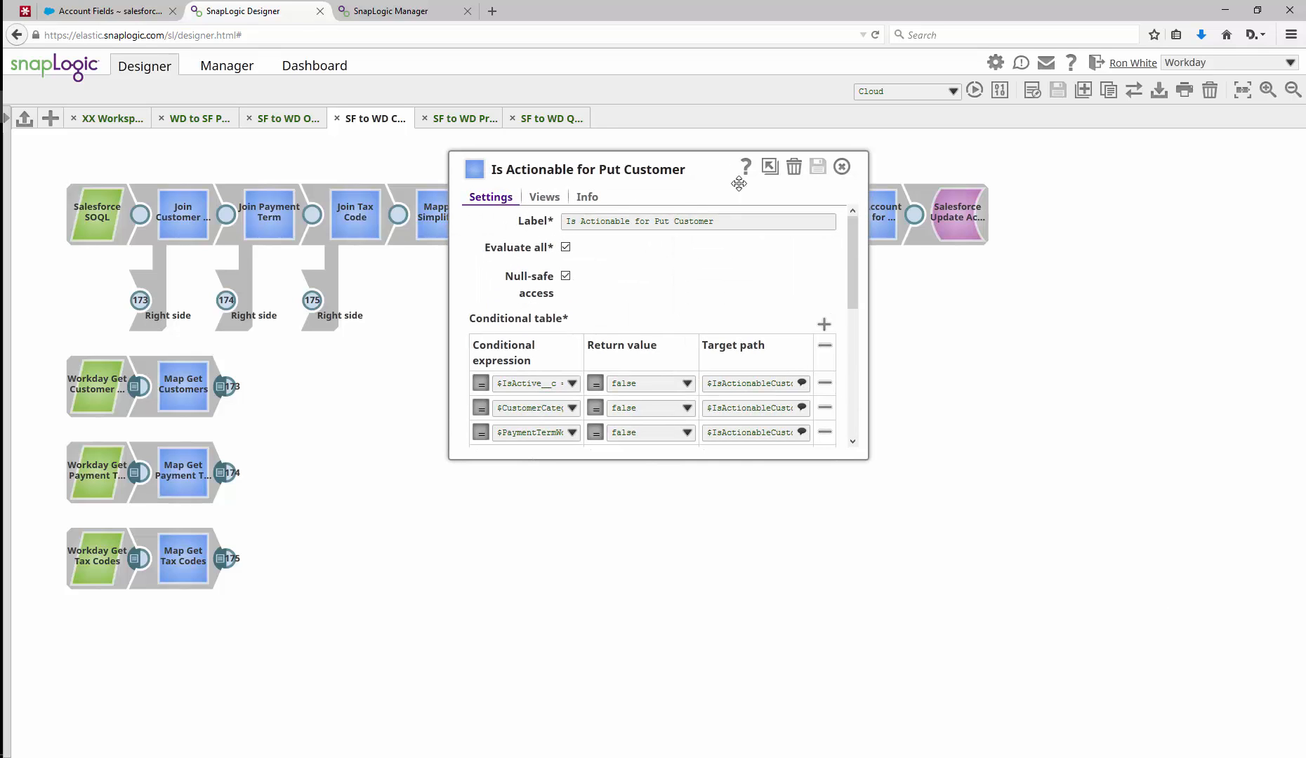
{"action": "left_click", "coordinate": [770, 166]}
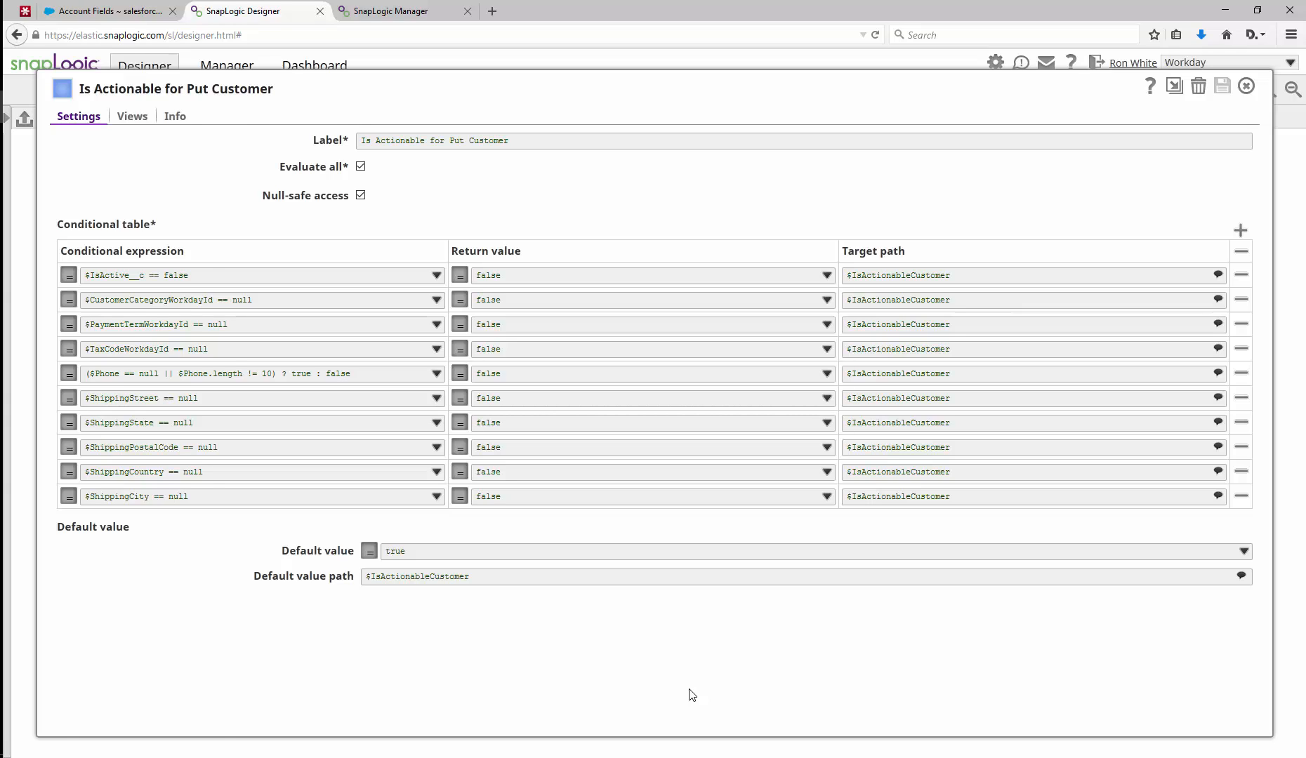
{"action": "key", "text": "Escape"}
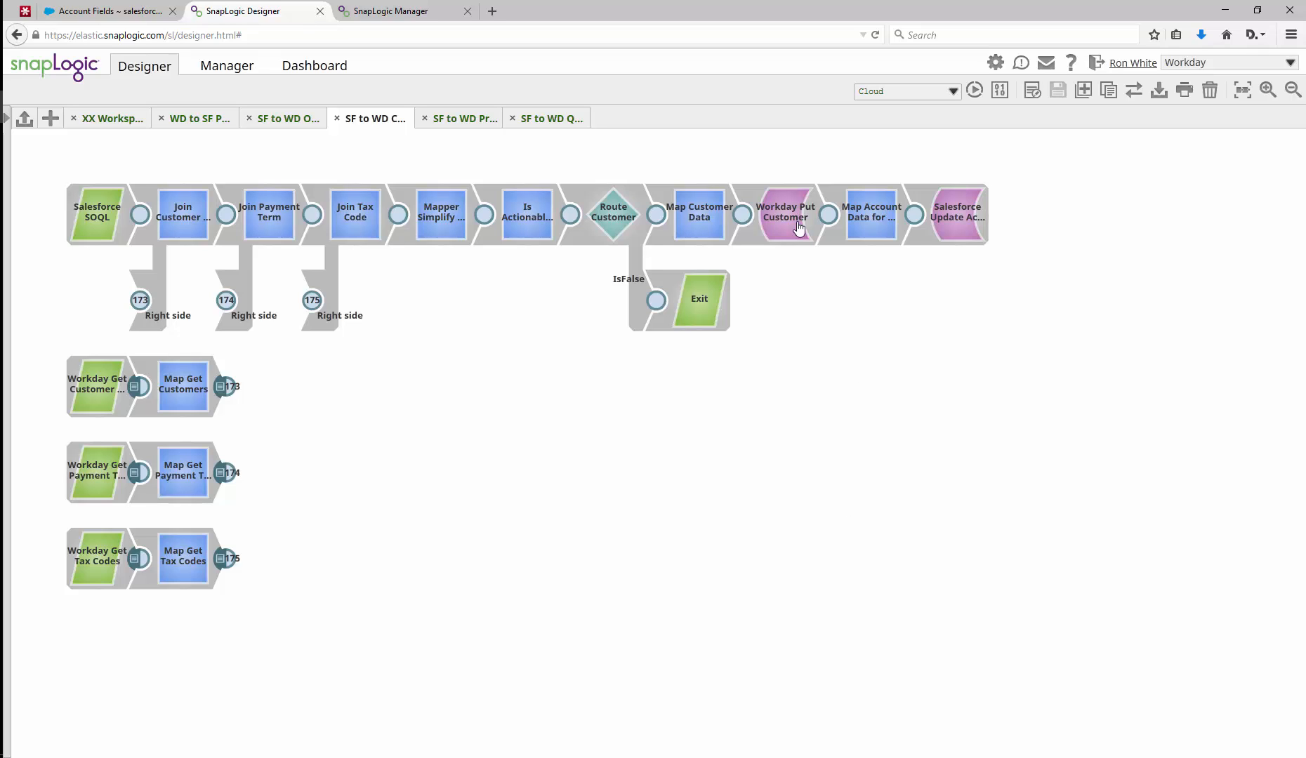
Examine the Map Customer Data transformations, including the address mappings and the phone substring expressions, and close the snap
{"action": "left_click", "coordinate": [706, 219]}
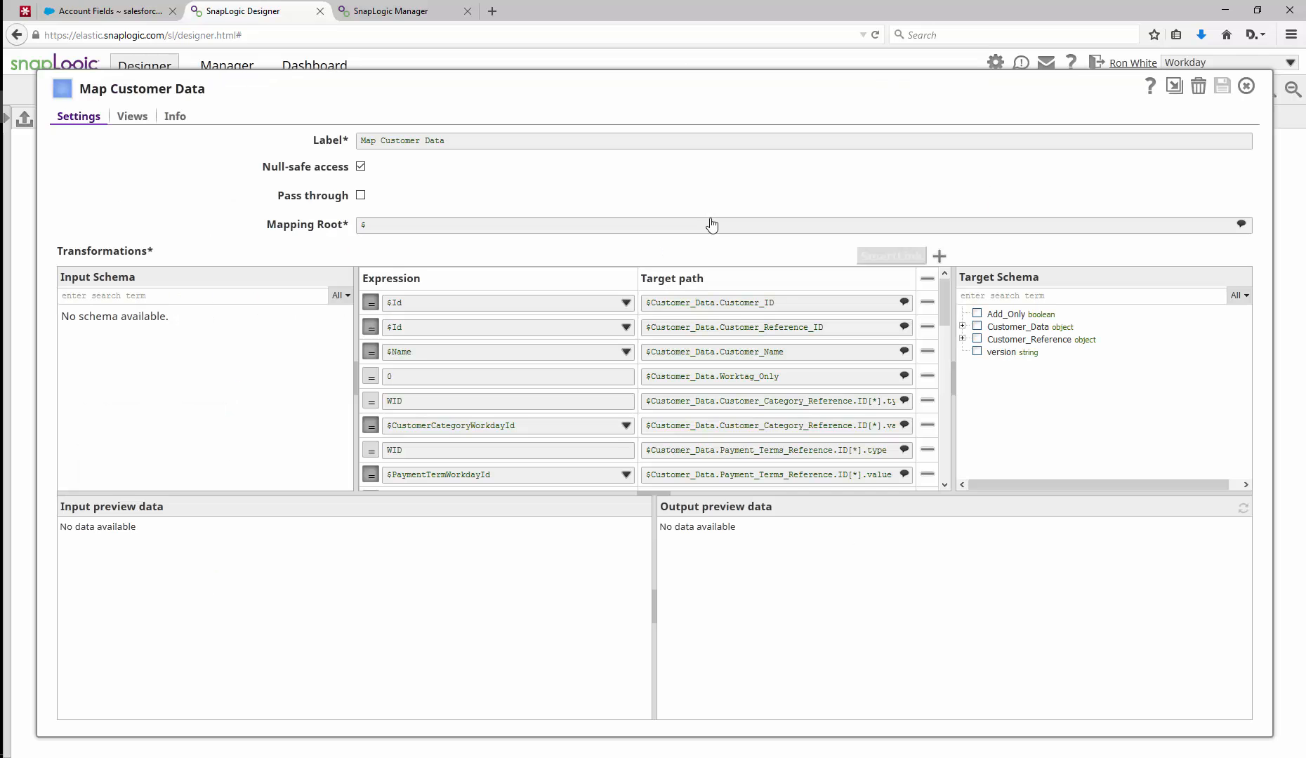
{"action": "scroll", "coordinate": [605, 348], "scroll_direction": "down", "scroll_amount": 3}
{"action": "scroll", "coordinate": [605, 349], "scroll_direction": "down", "scroll_amount": 10}
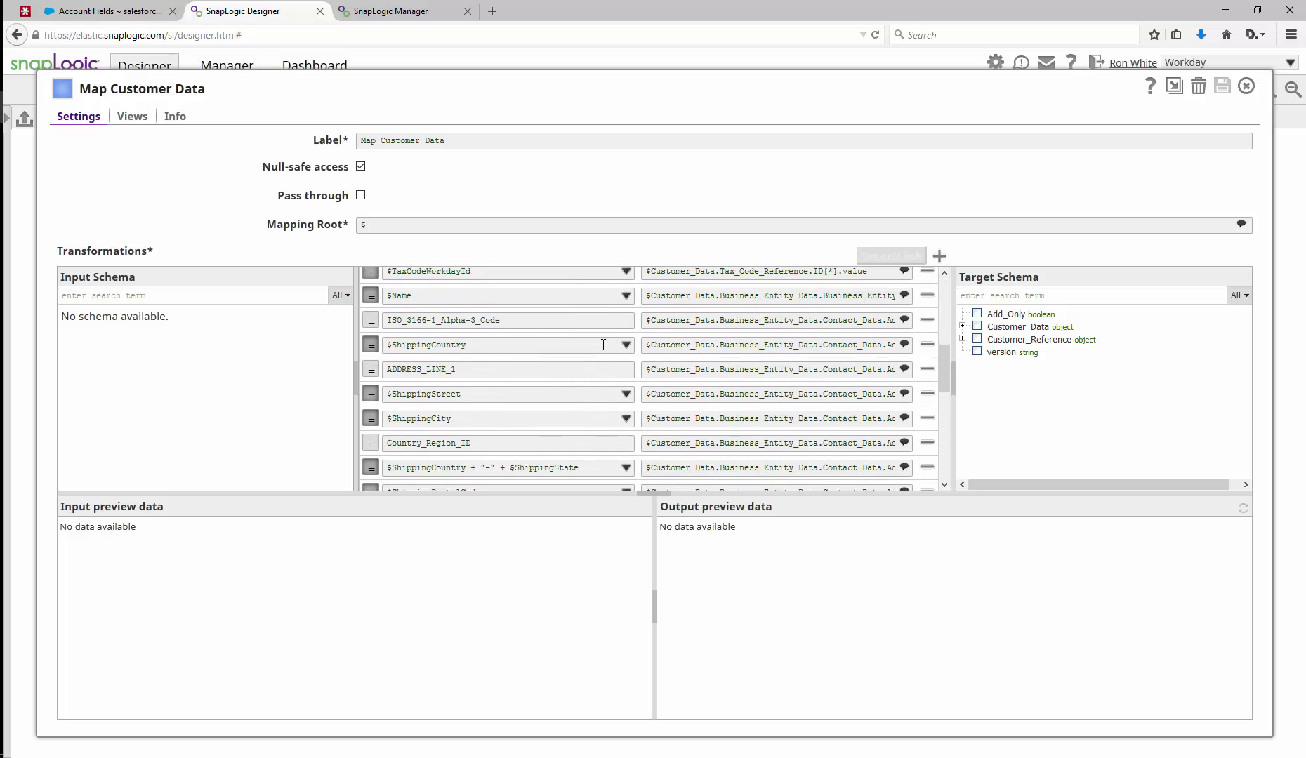
{"action": "scroll", "coordinate": [526, 419], "scroll_direction": "down", "scroll_amount": 10}
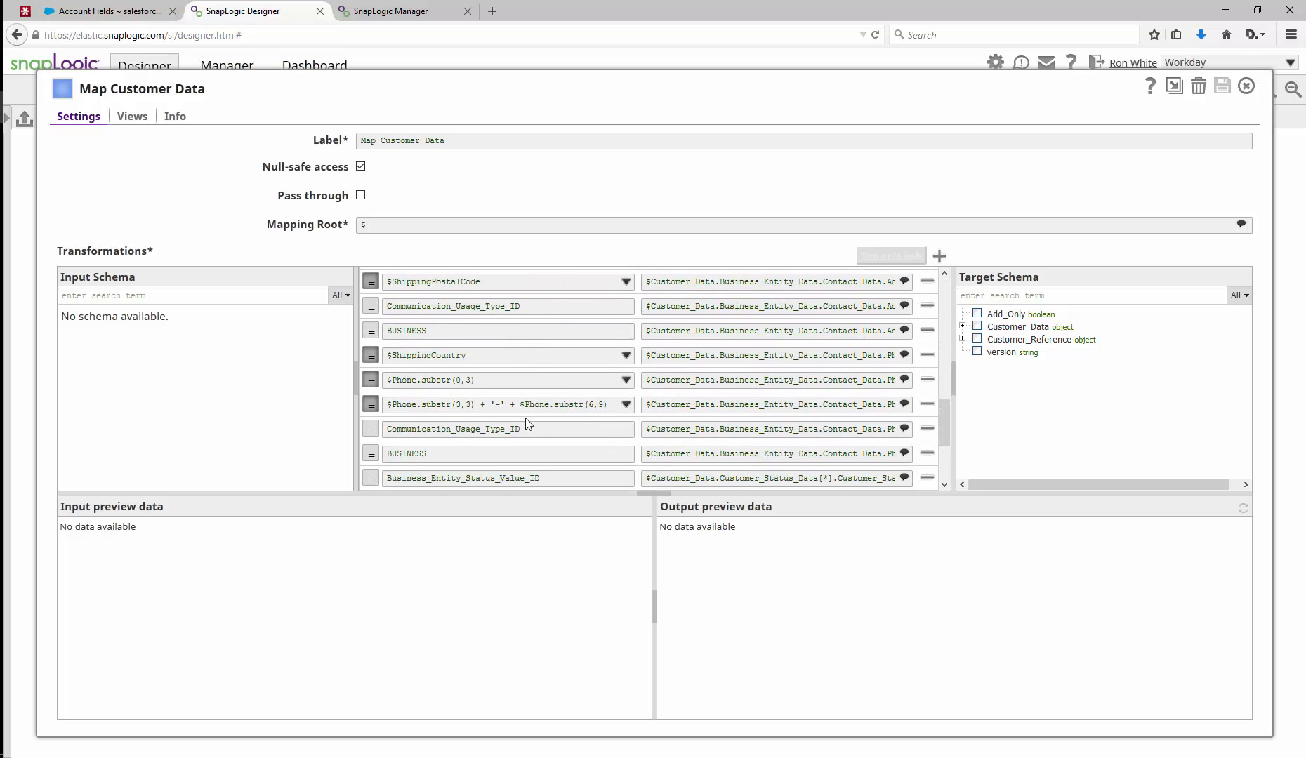
{"action": "scroll", "coordinate": [528, 424], "scroll_direction": "up", "scroll_amount": 3}
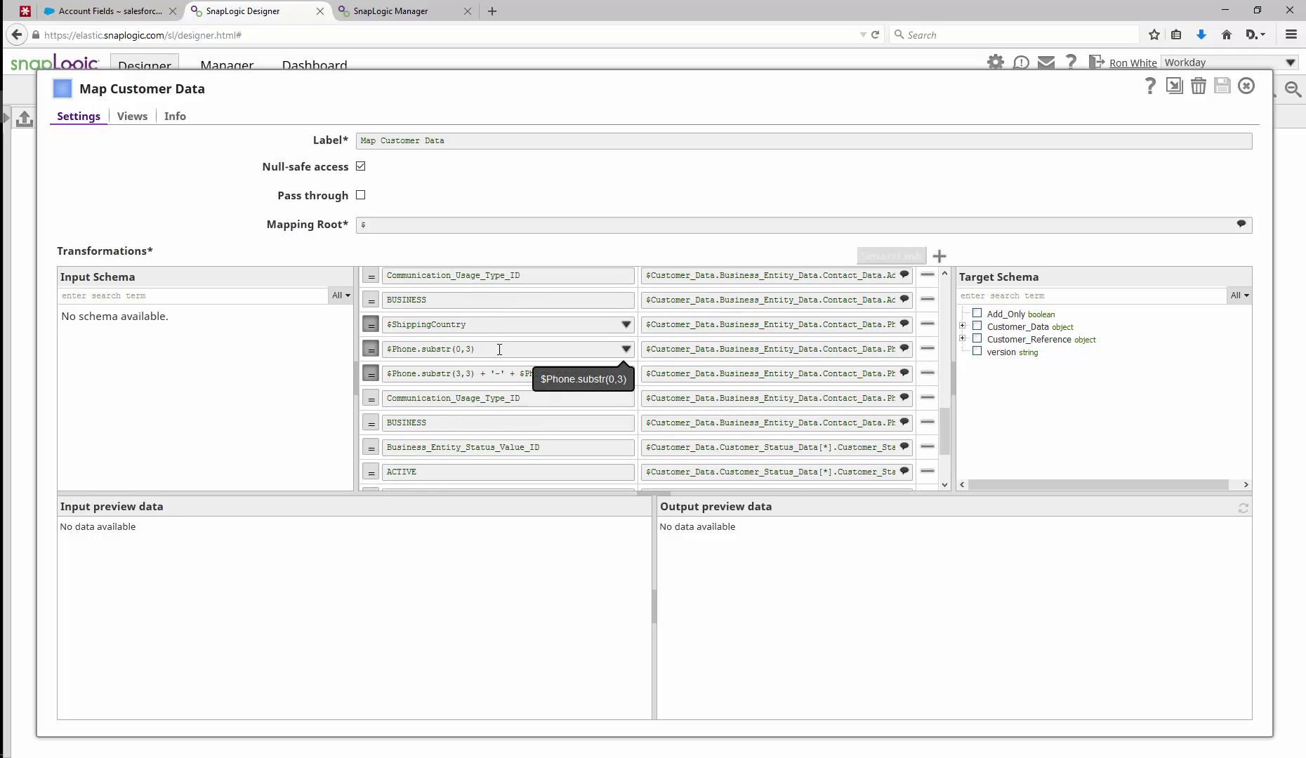
{"action": "triple_click", "coordinate": [431, 349]}
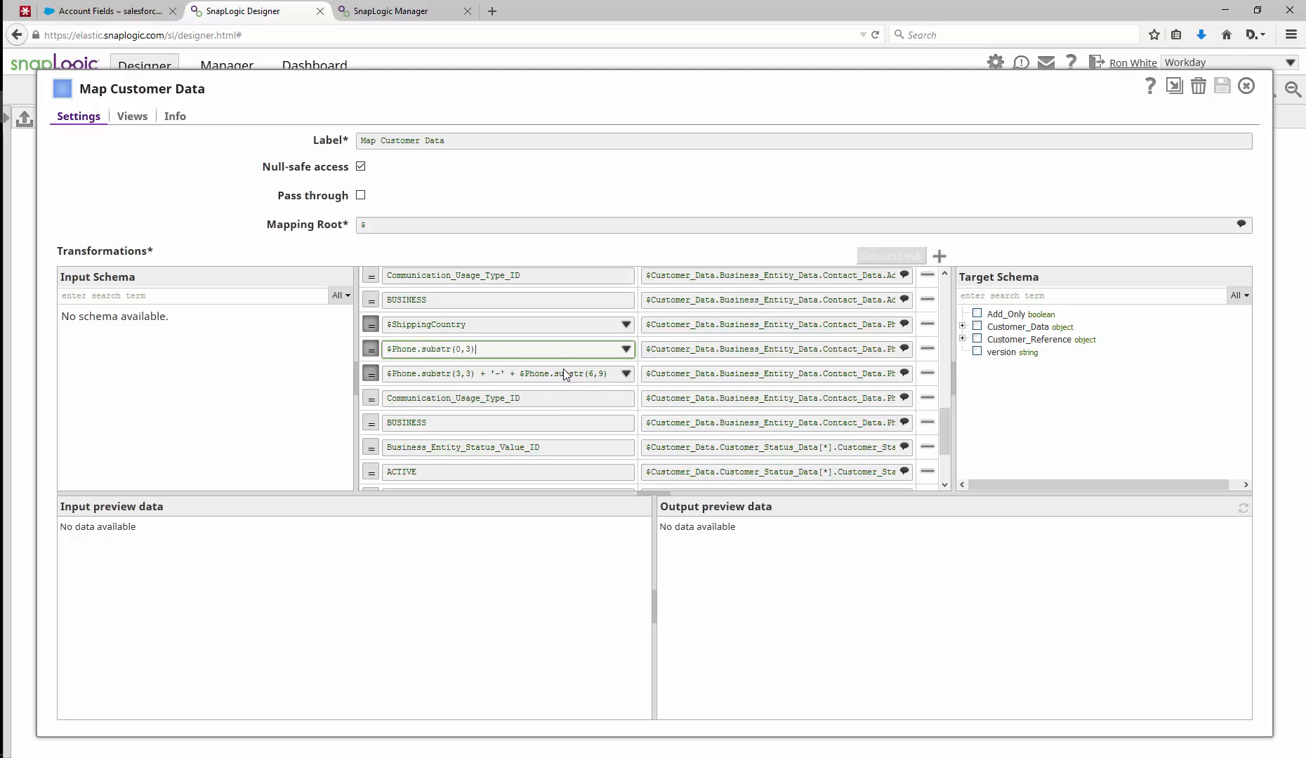
{"action": "left_click", "coordinate": [609, 375]}
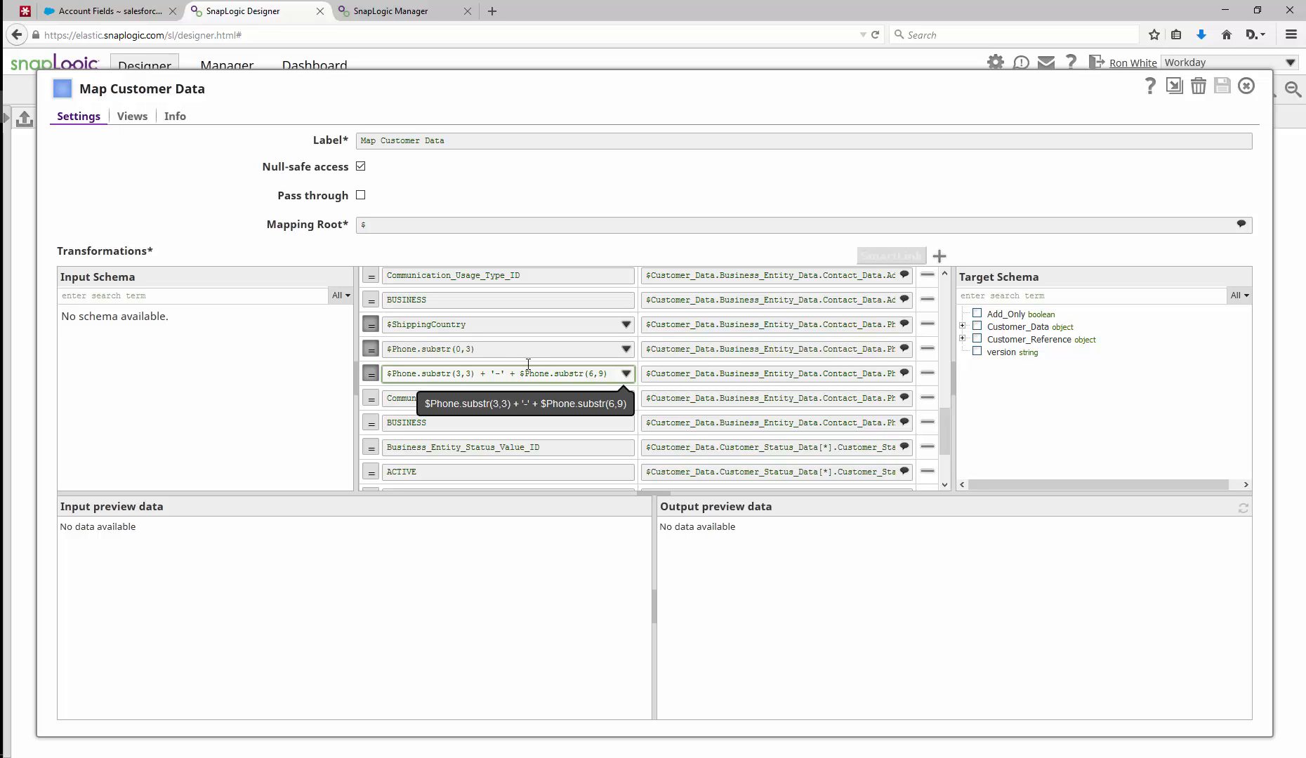
{"action": "scroll", "coordinate": [527, 360], "scroll_direction": "down", "scroll_amount": 2}
{"action": "key", "text": "Escape"}
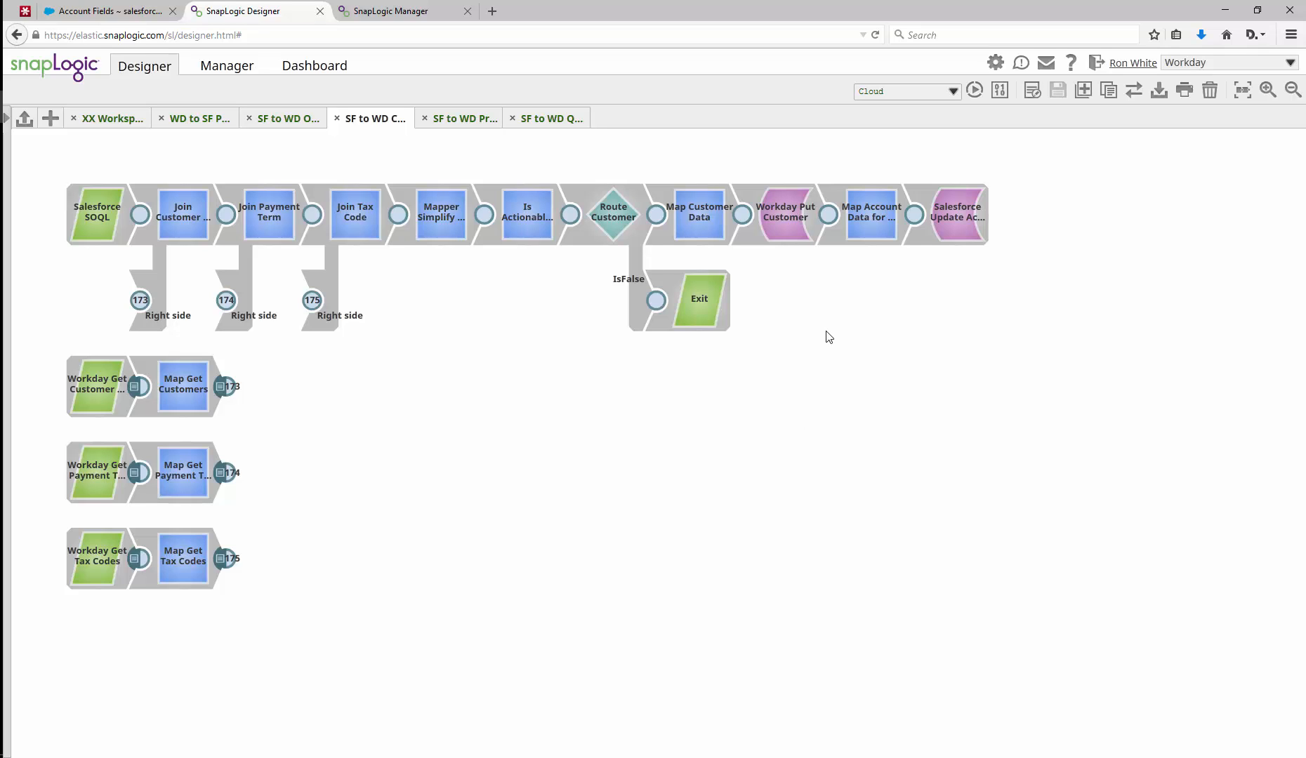
Inspect the Map Account Data for Customer mappings for the account Id, WorkdayCustomerId__c and SyncCompleteDate__c, and close the snap
{"action": "left_click", "coordinate": [869, 226]}
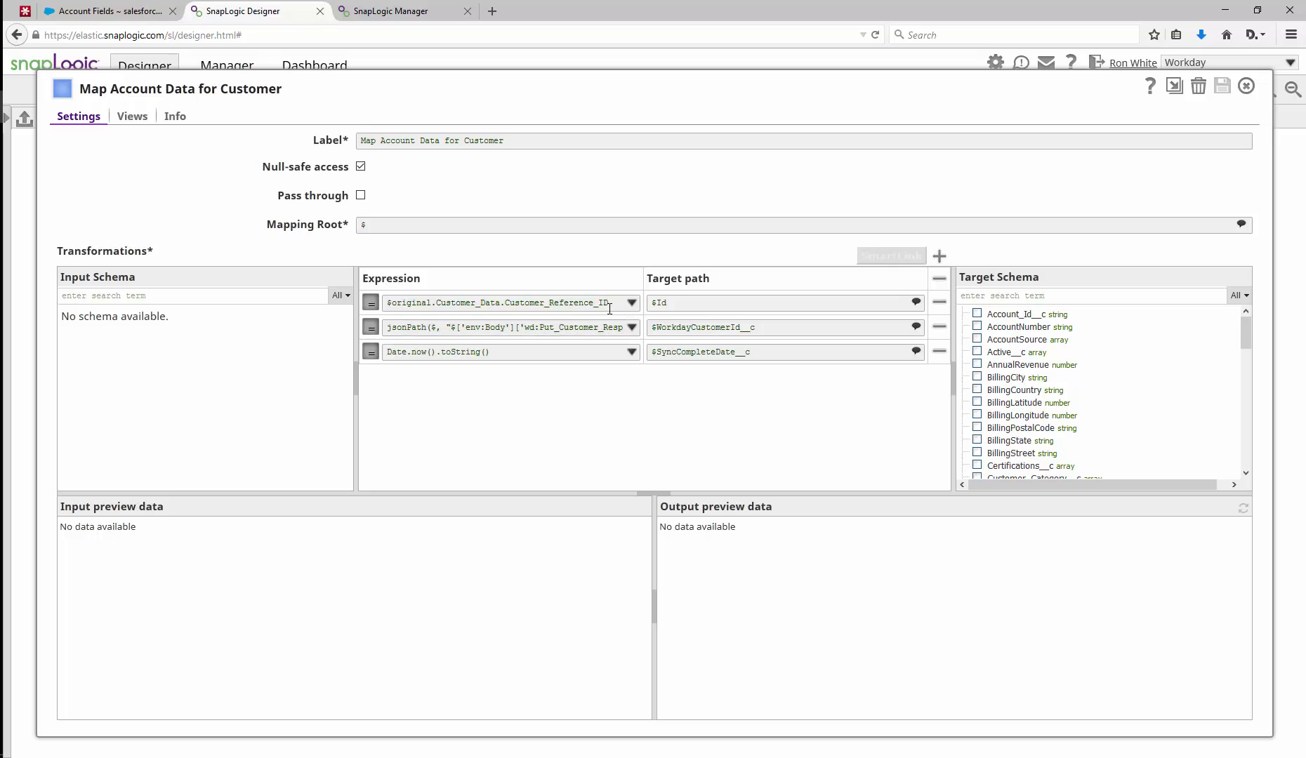
{"action": "left_click_drag", "start_coordinate": [608, 303], "coordinate": [505, 303]}
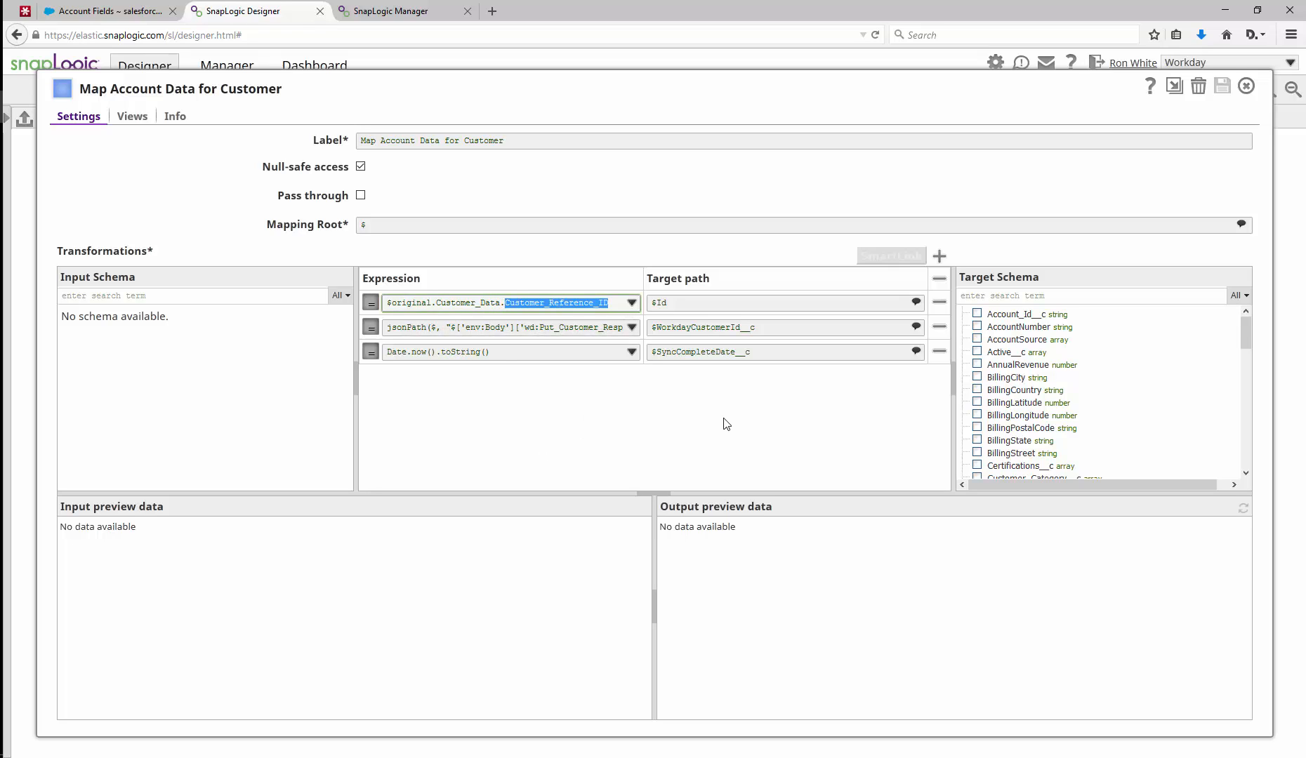
{"action": "left_click", "coordinate": [579, 326]}
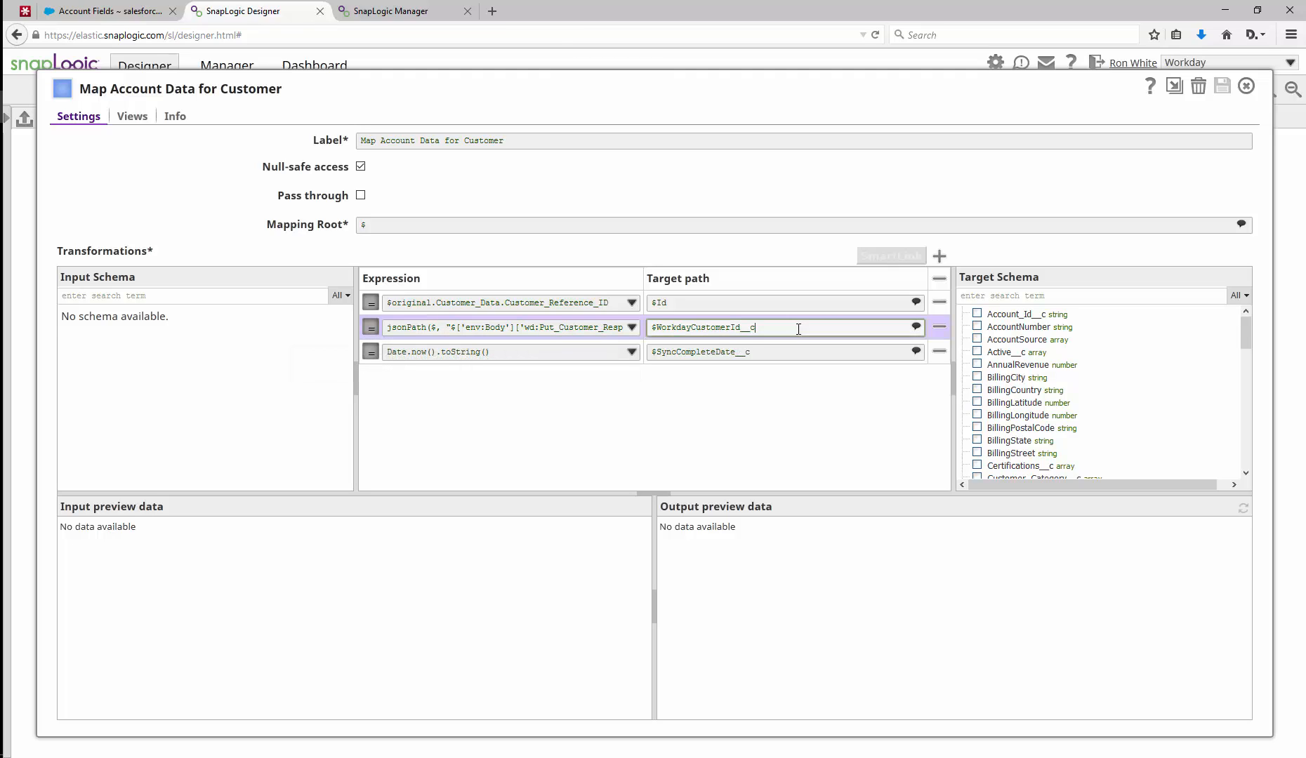
{"action": "left_click", "coordinate": [581, 357]}
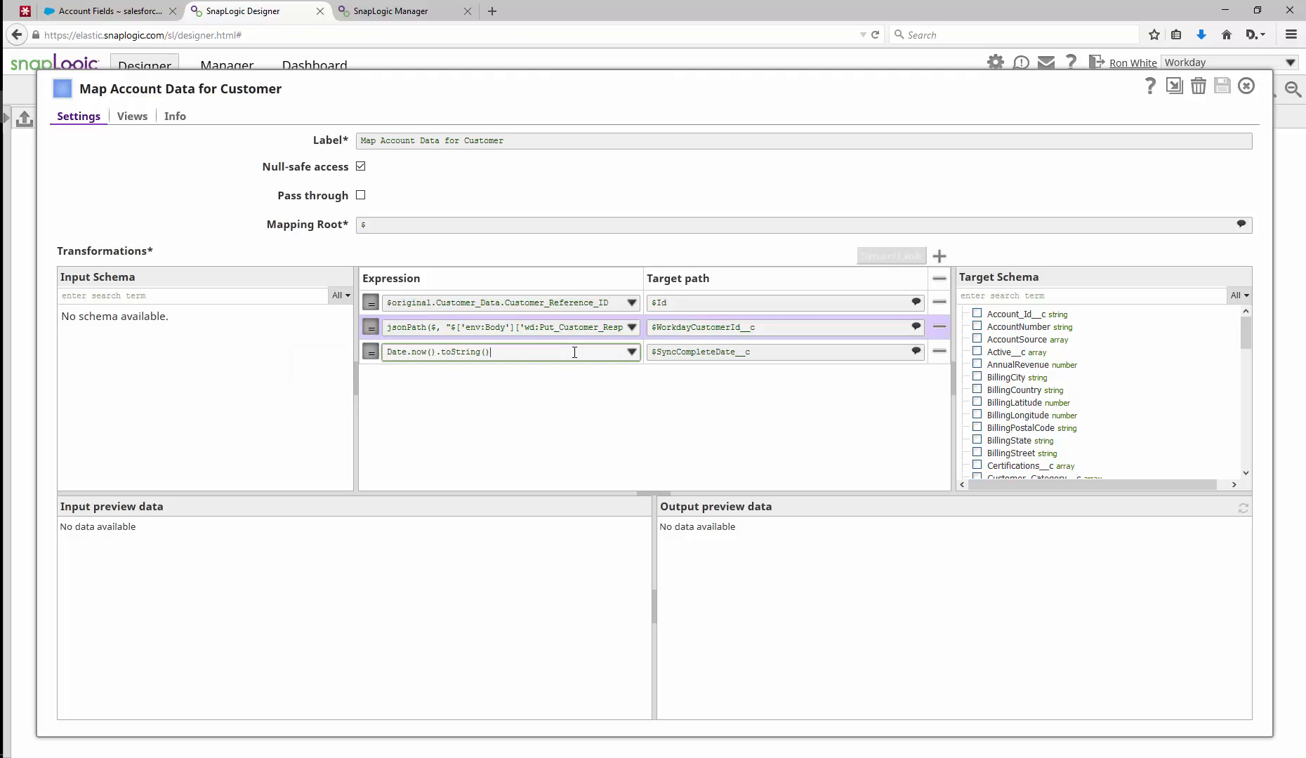
{"action": "left_click", "coordinate": [746, 353]}
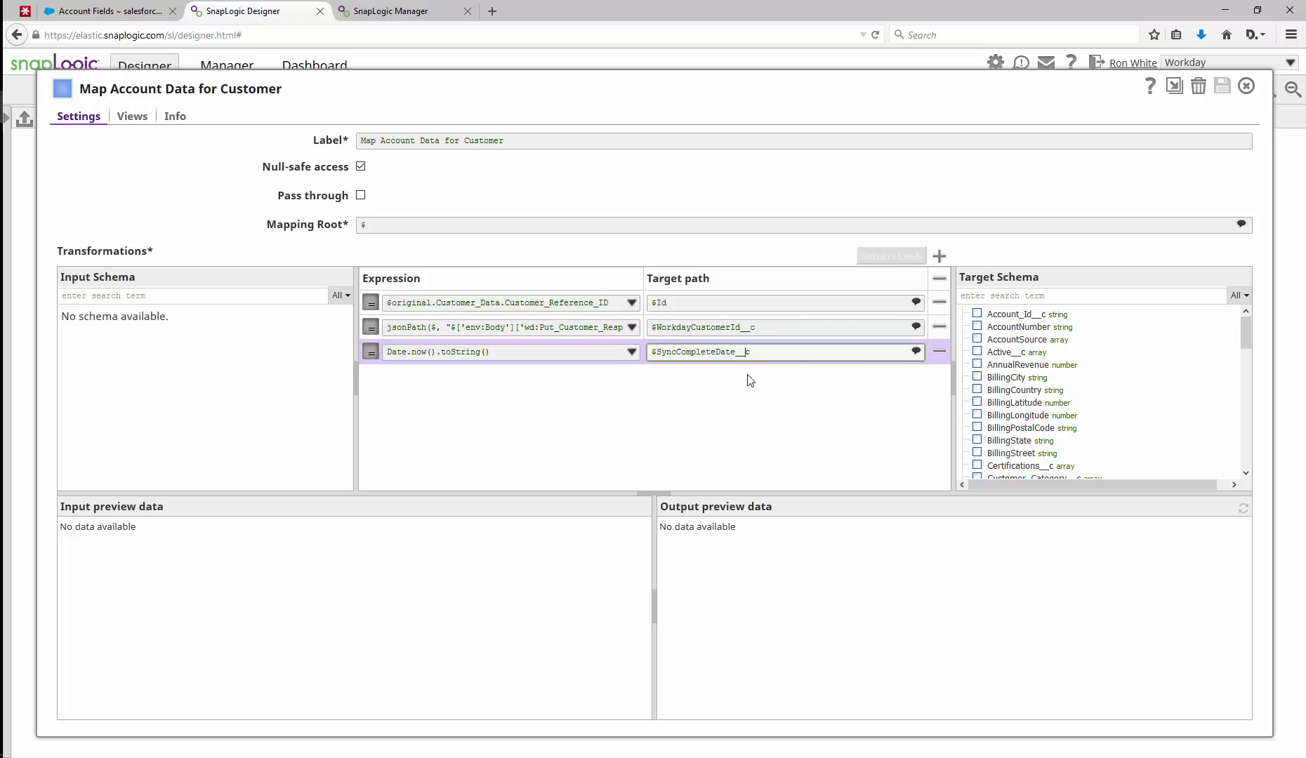
{"action": "left_click", "coordinate": [803, 350]}
{"action": "left_click", "coordinate": [1242, 85]}
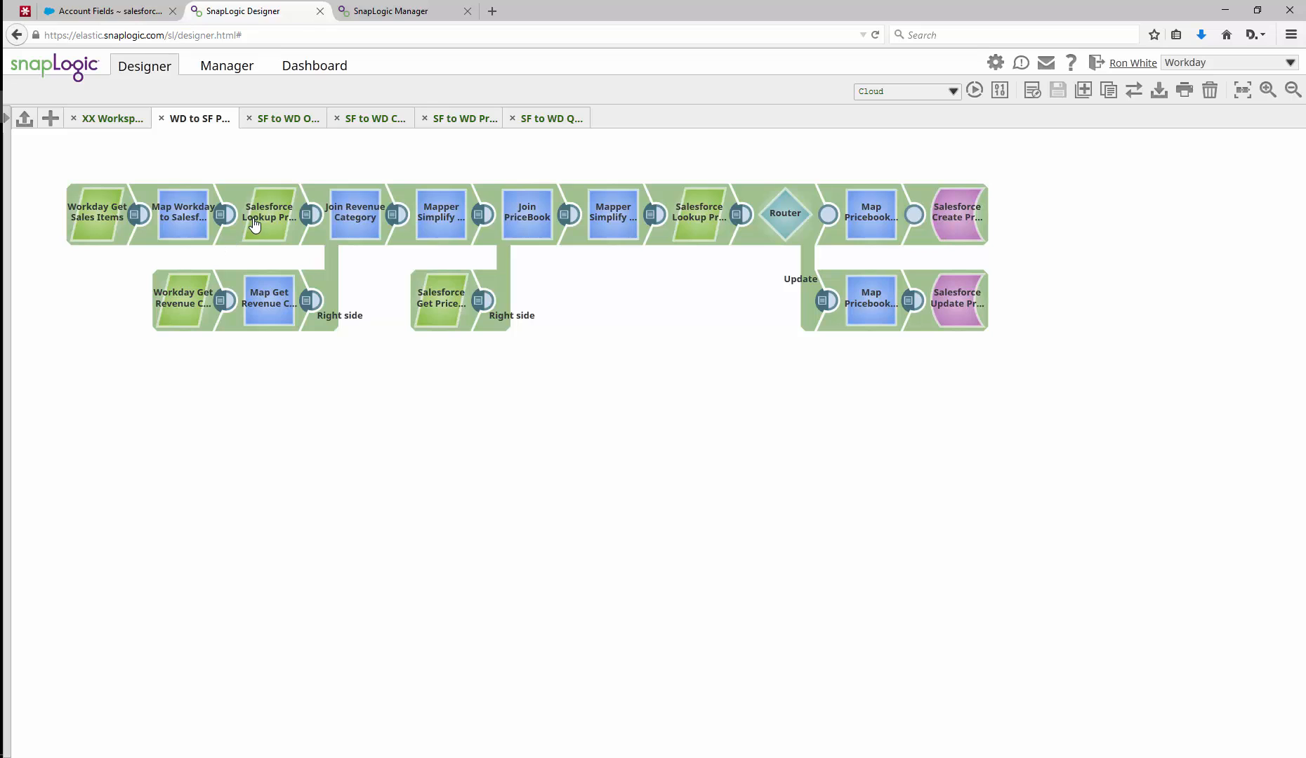
View the Join PriceBook snap in the WD to SF P... pipeline and close it without changes
{"action": "mouse_move", "coordinate": [257, 223]}
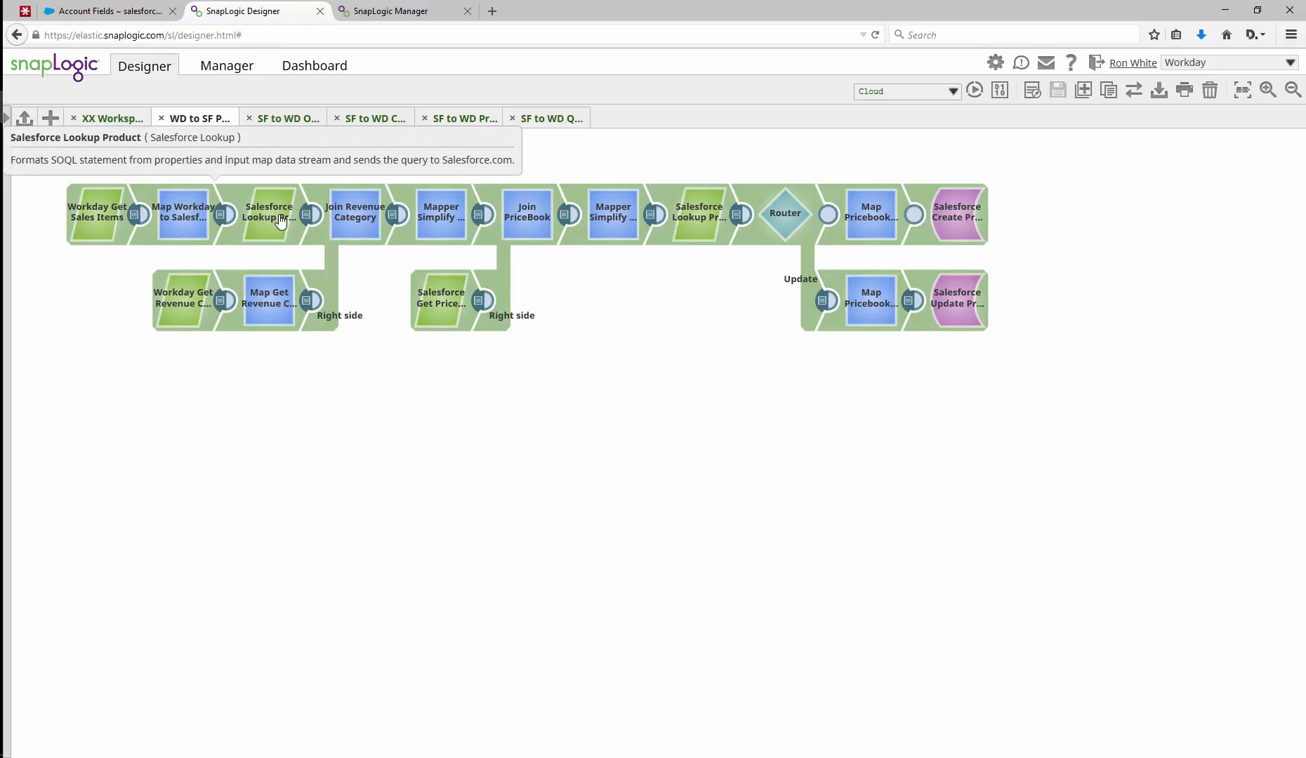
{"action": "left_click", "coordinate": [527, 214]}
{"action": "left_click", "coordinate": [847, 166]}
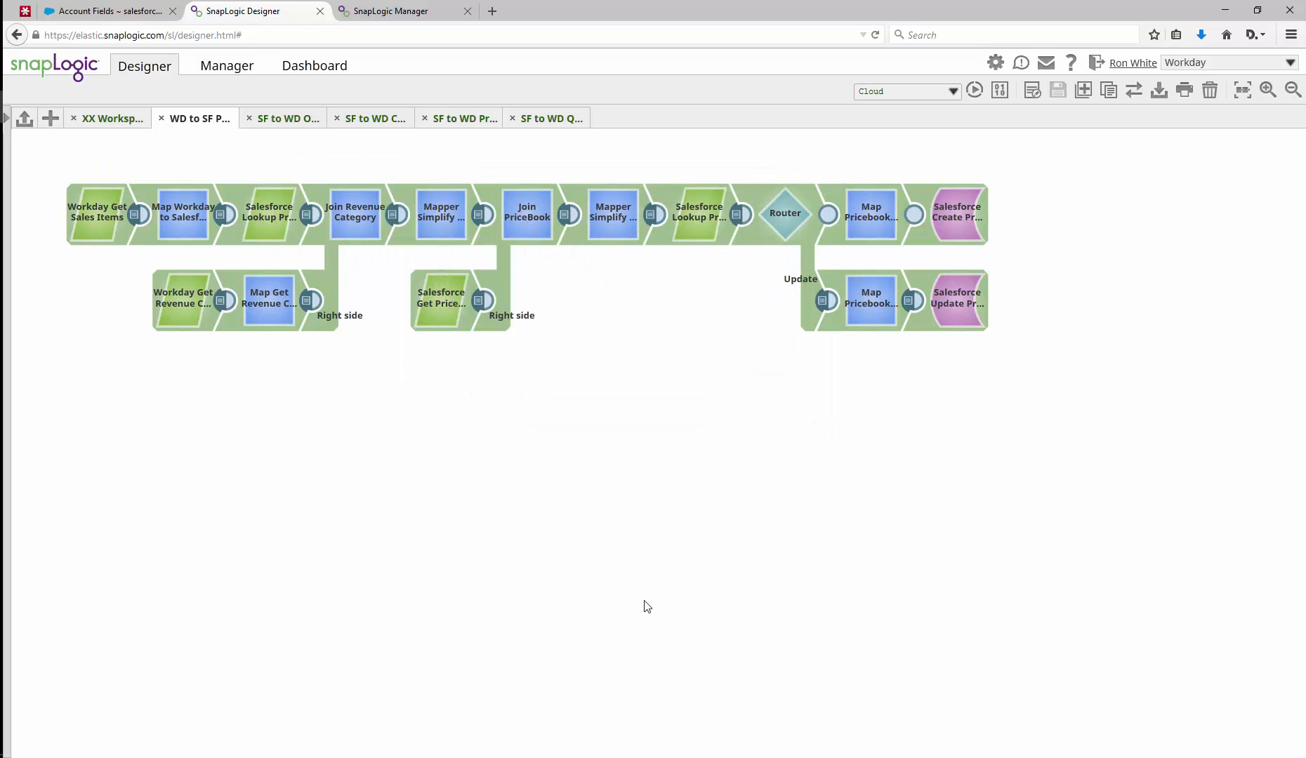
Review the Map PricebookEntry Data transformations that feed the Salesforce Create snap, and close the mapper
{"action": "mouse_move", "coordinate": [711, 216]}
{"action": "left_click", "coordinate": [870, 211]}
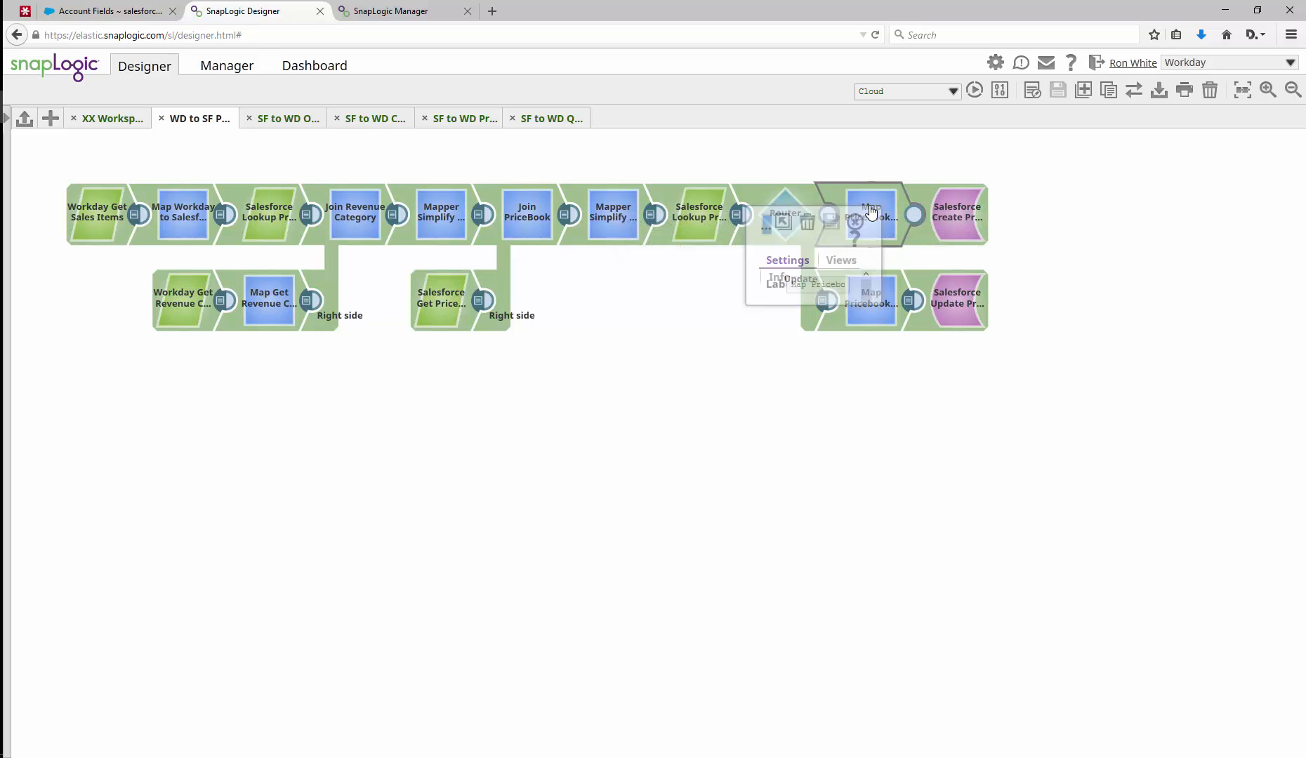
{"action": "left_click", "coordinate": [787, 259]}
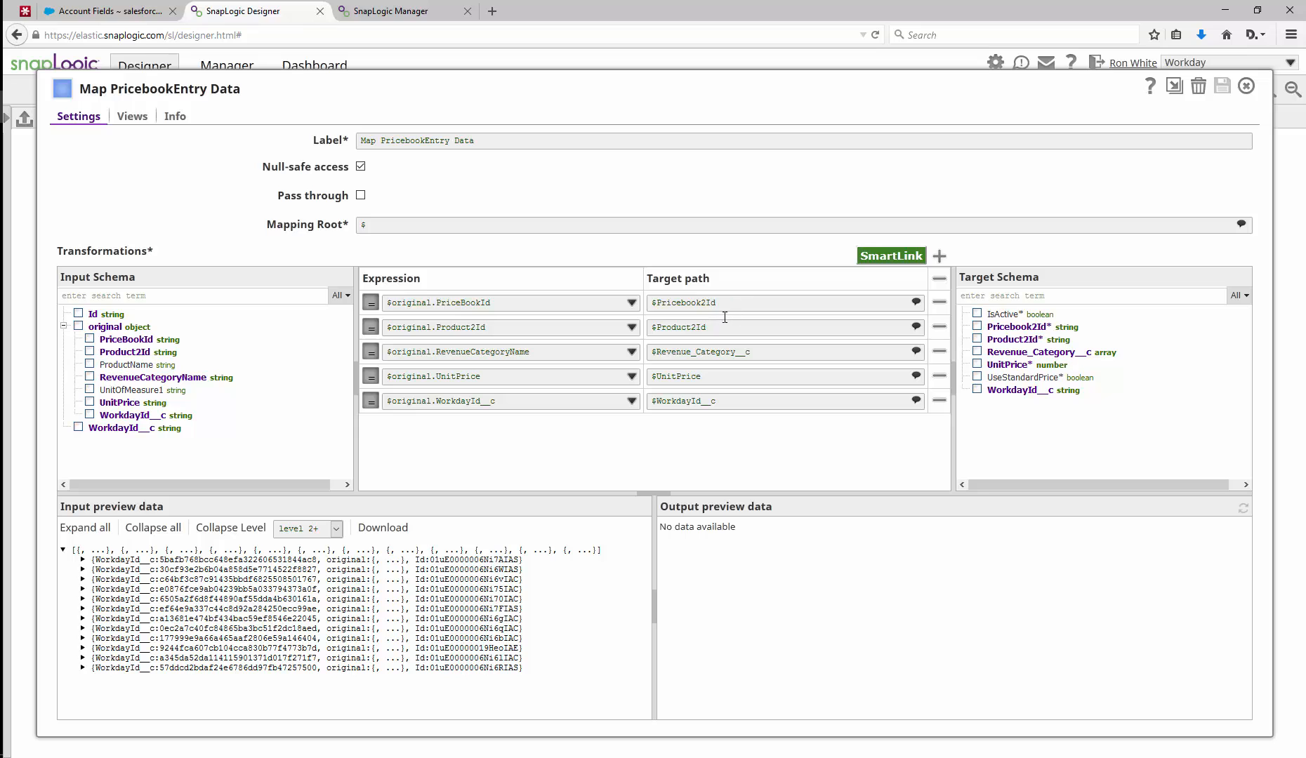
{"action": "left_click", "coordinate": [1246, 87]}
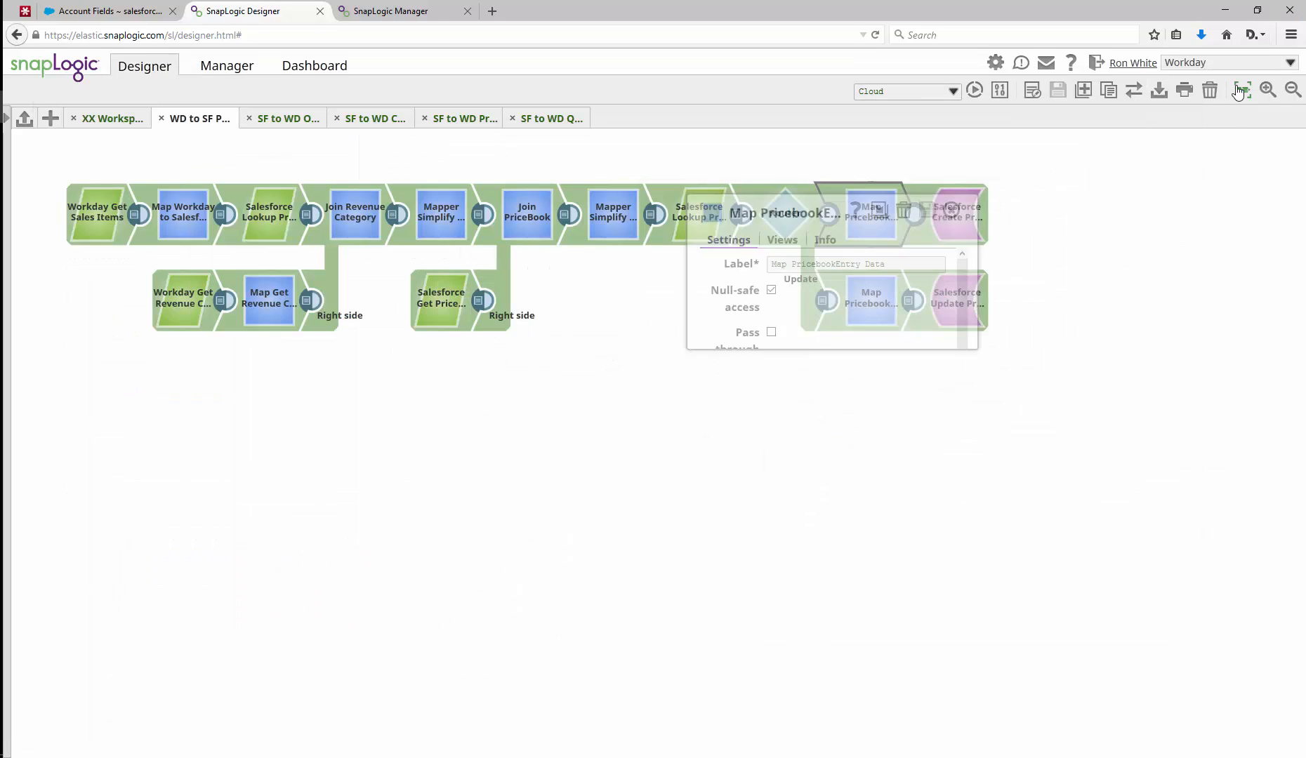
Review the update branch's Map PricebookEntry Data transformations and the Router's Insert and Update route expressions, closing both snaps
{"action": "left_click", "coordinate": [855, 307]}
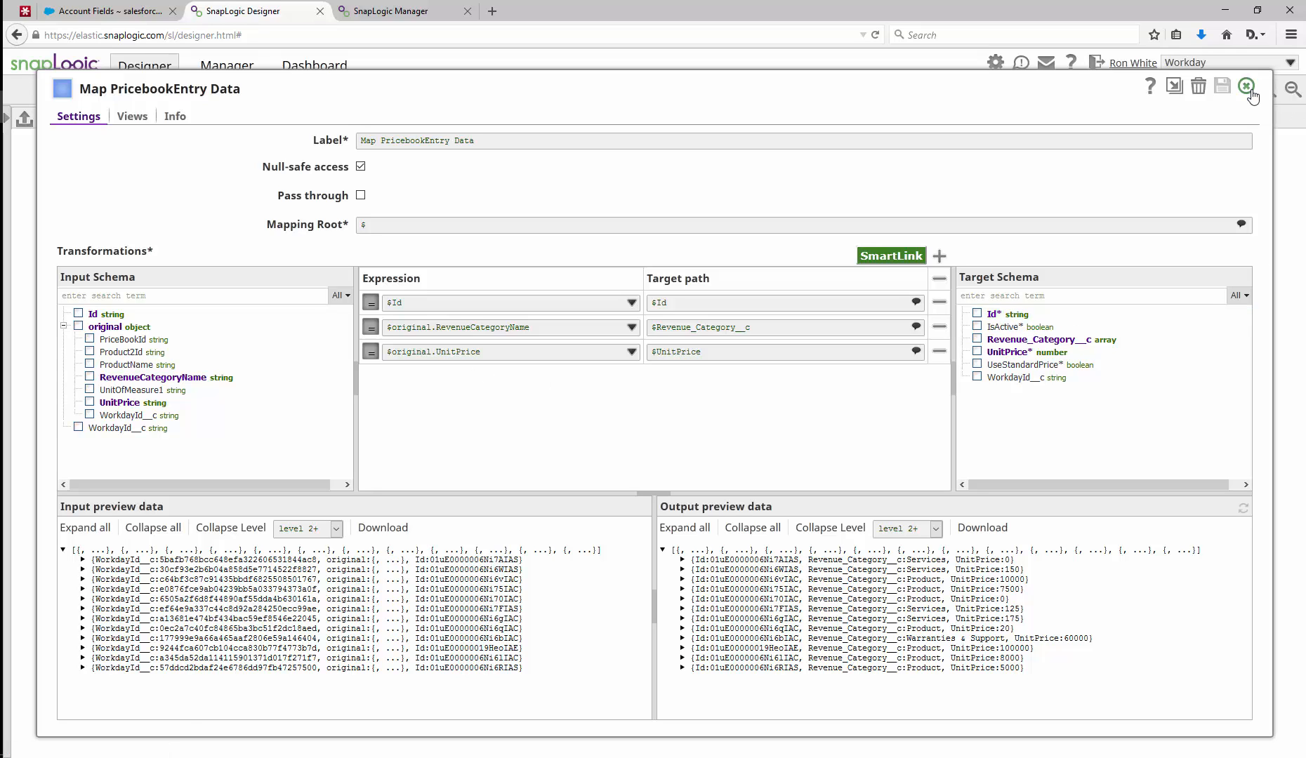
{"action": "left_click", "coordinate": [1246, 87]}
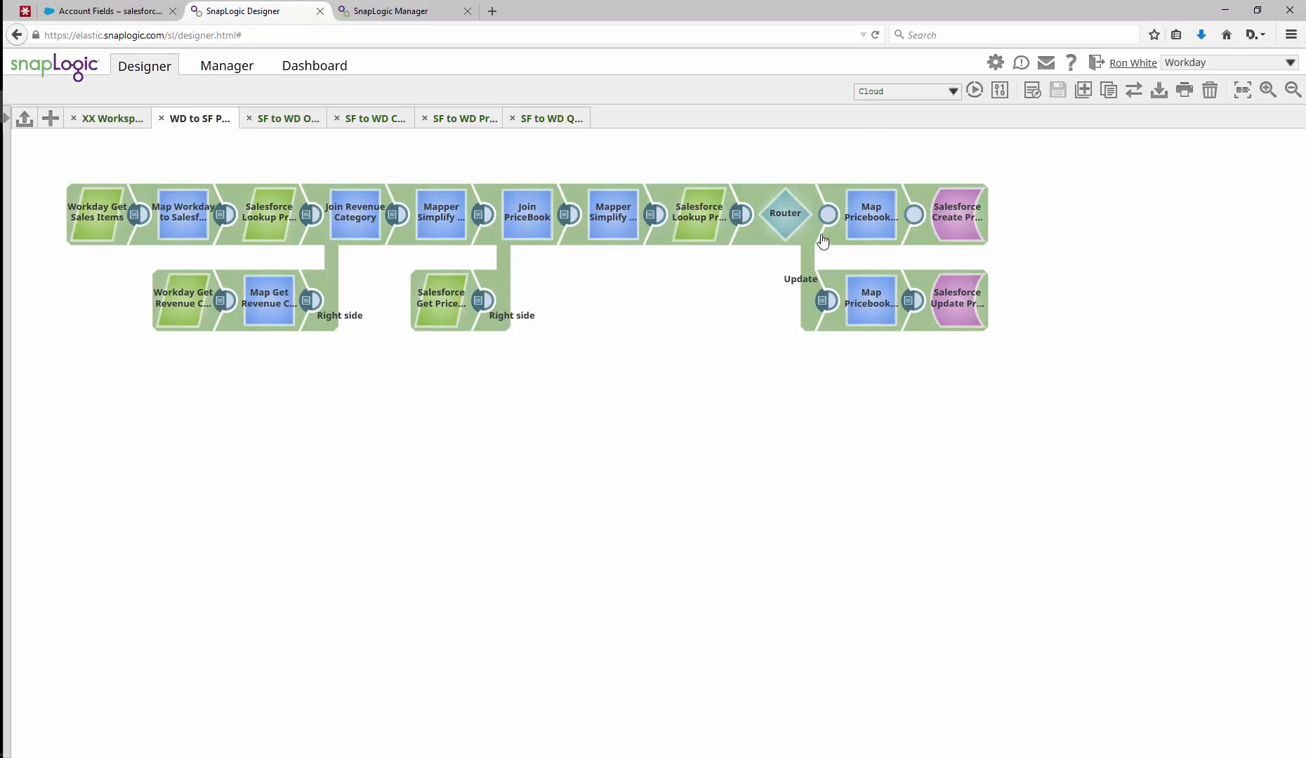
{"action": "left_click", "coordinate": [786, 221]}
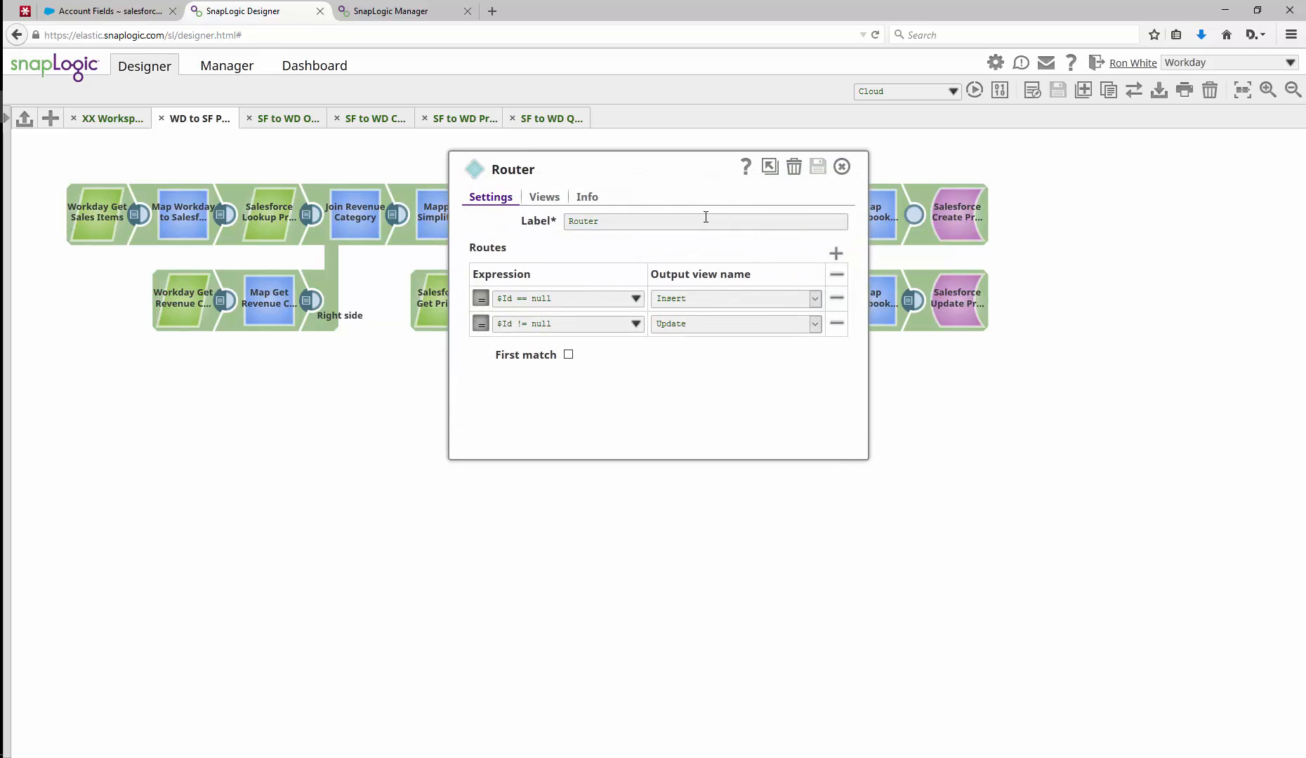
{"action": "left_click", "coordinate": [841, 168]}
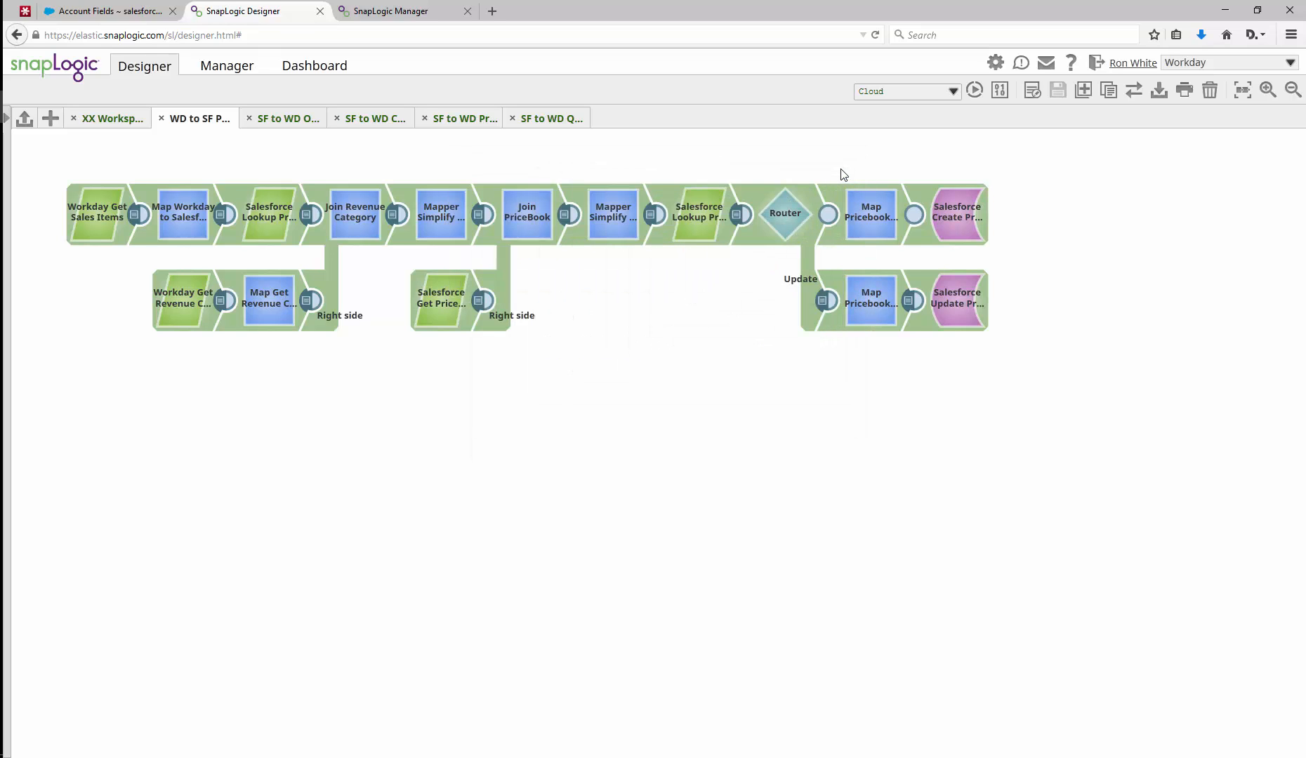